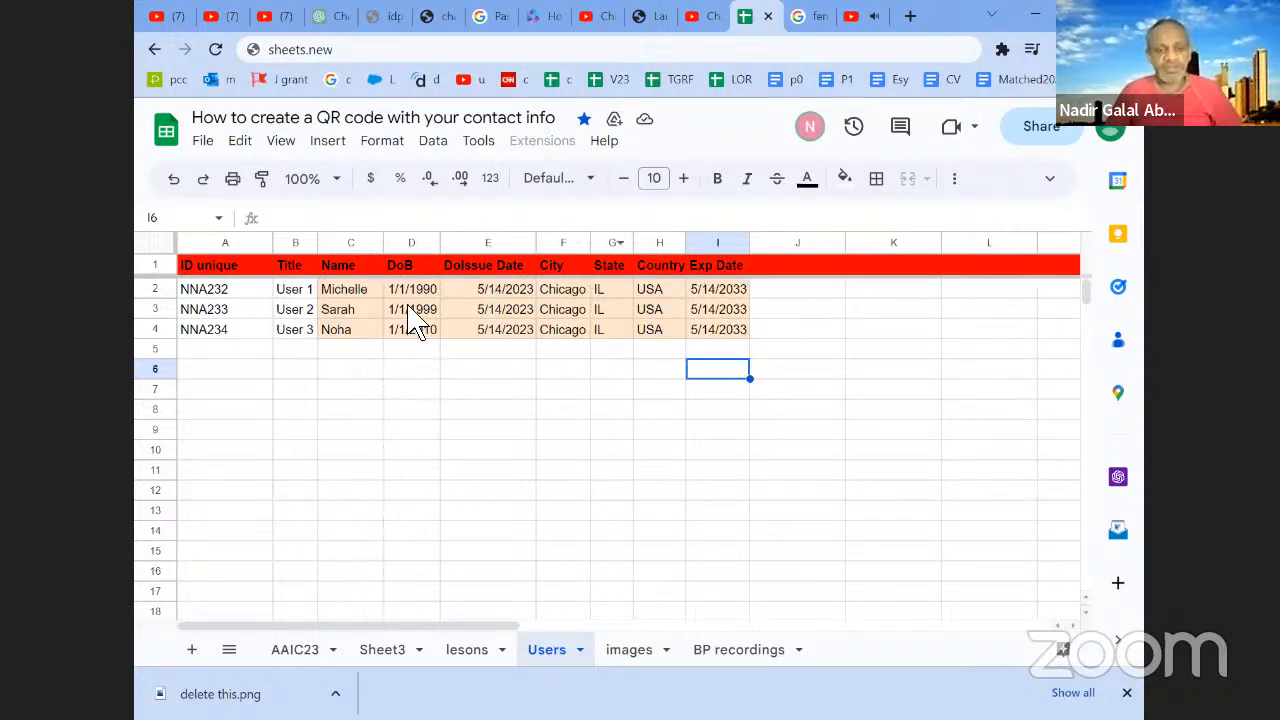
Step: Review the user records in the Users sheet, checking titles, names and the columns up to Exp Date
click(291, 295)
click(294, 312)
click(296, 332)
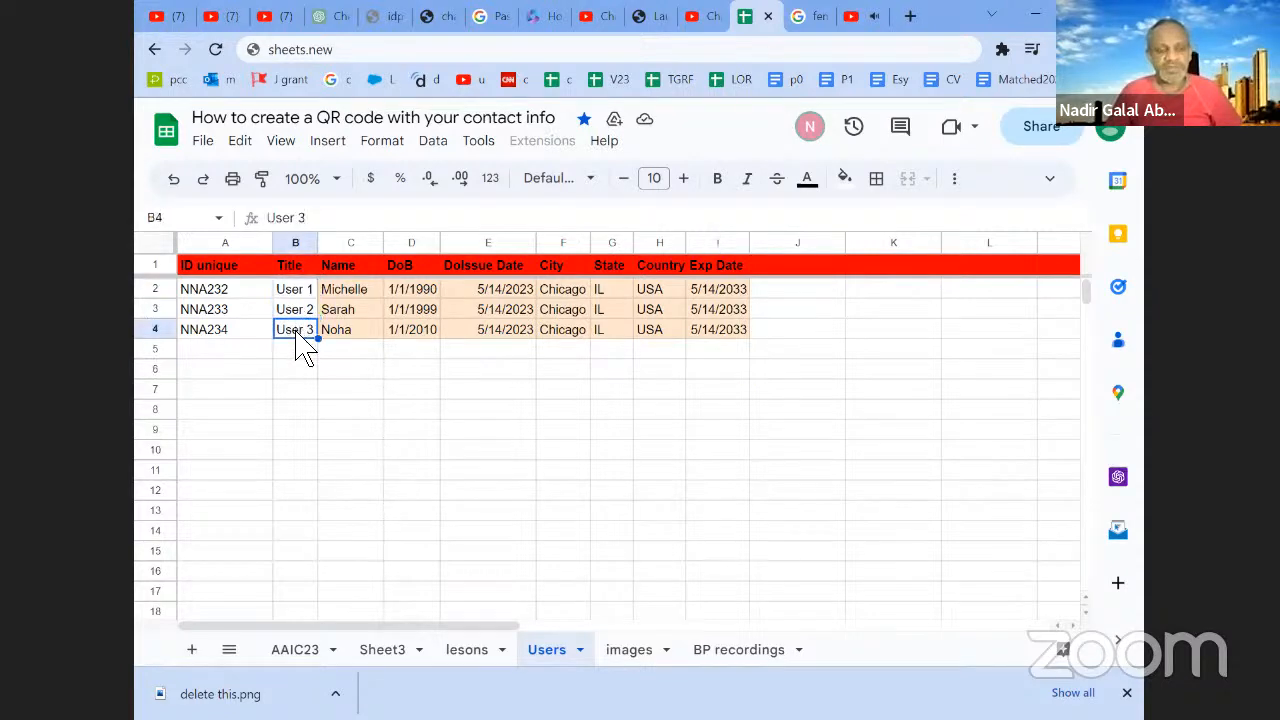
click(363, 316)
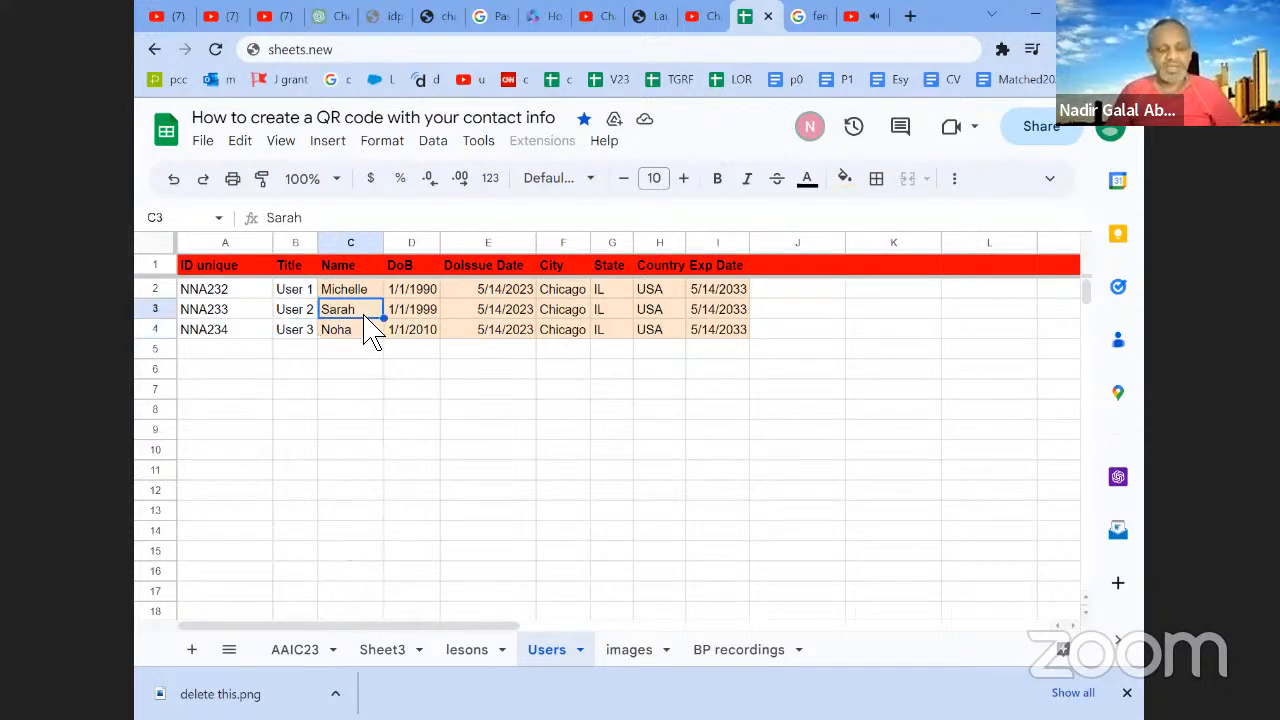
click(375, 292)
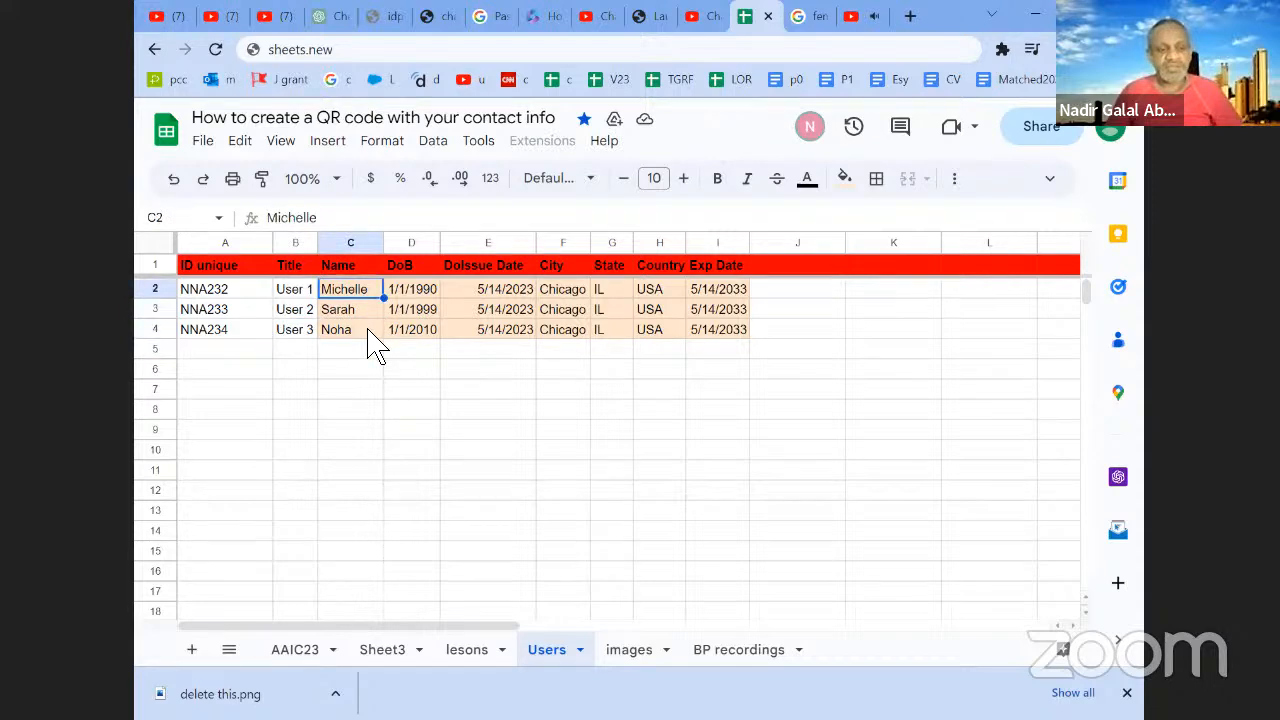
click(369, 331)
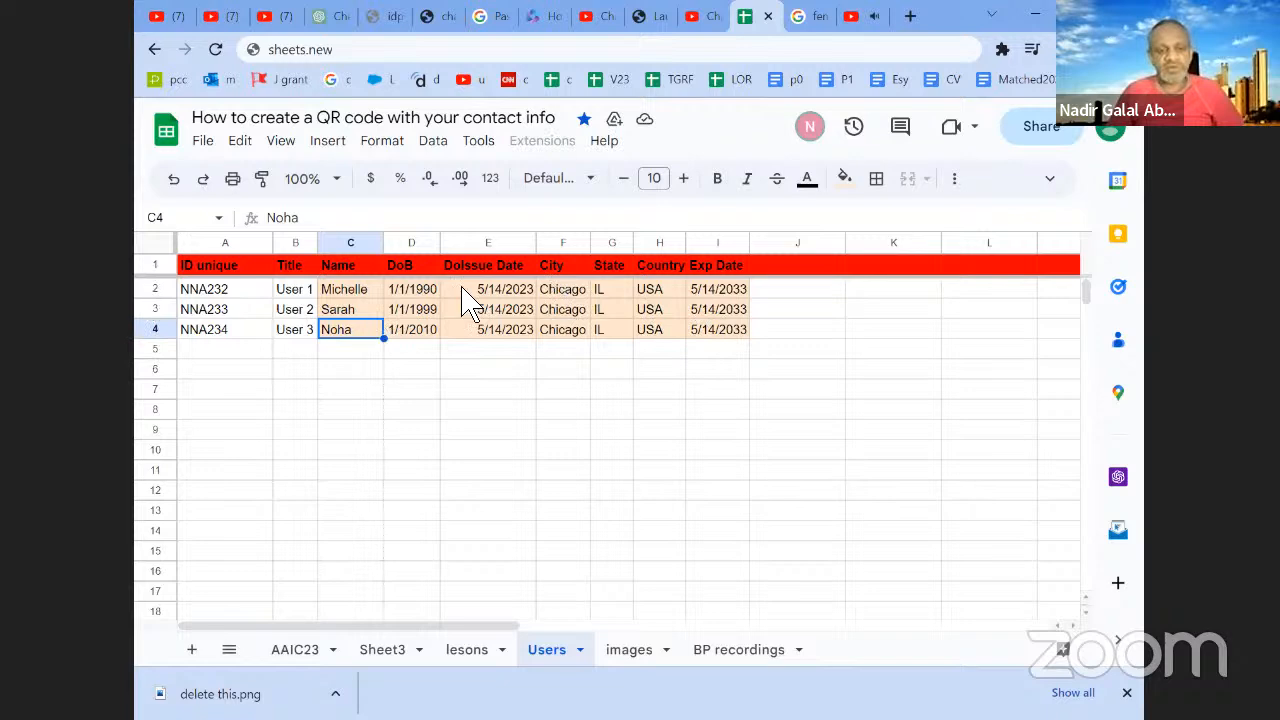
click(158, 289)
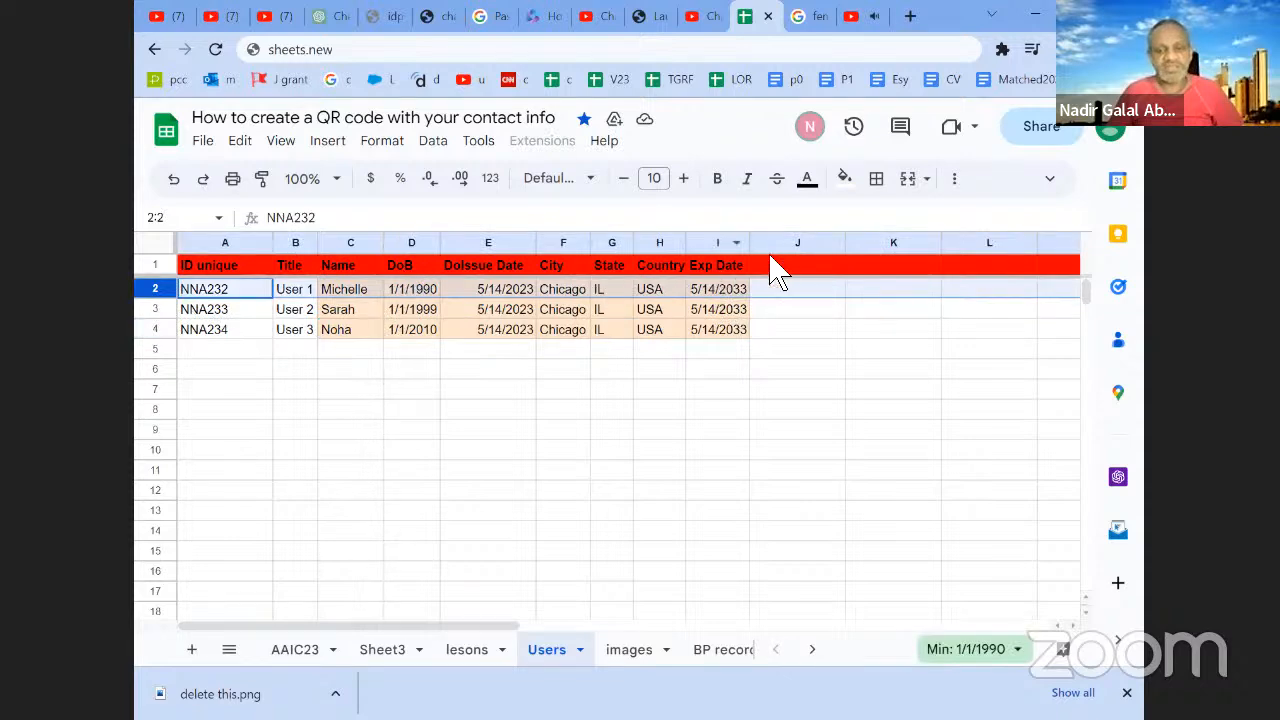
click(786, 270)
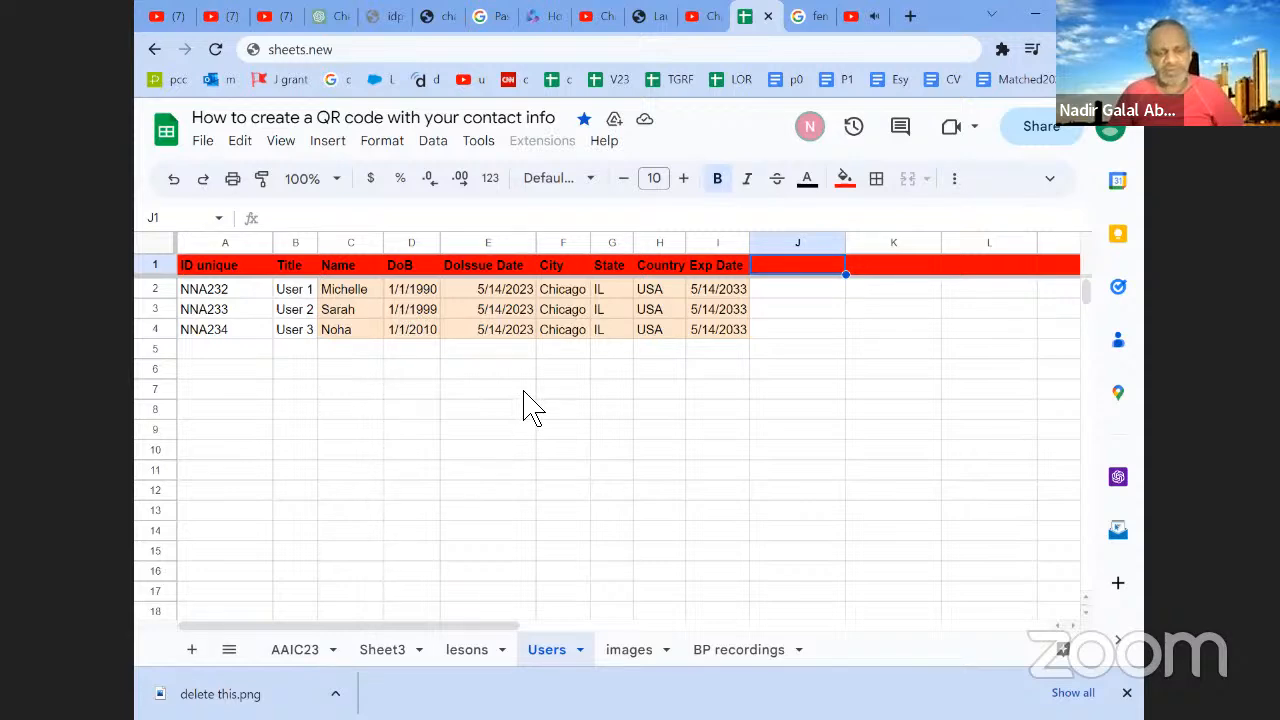
Step: Examine the images sheet's ID column and the SystolicBP, DiastolicBP and Pulse headers of the BP recordings sheet
click(630, 652)
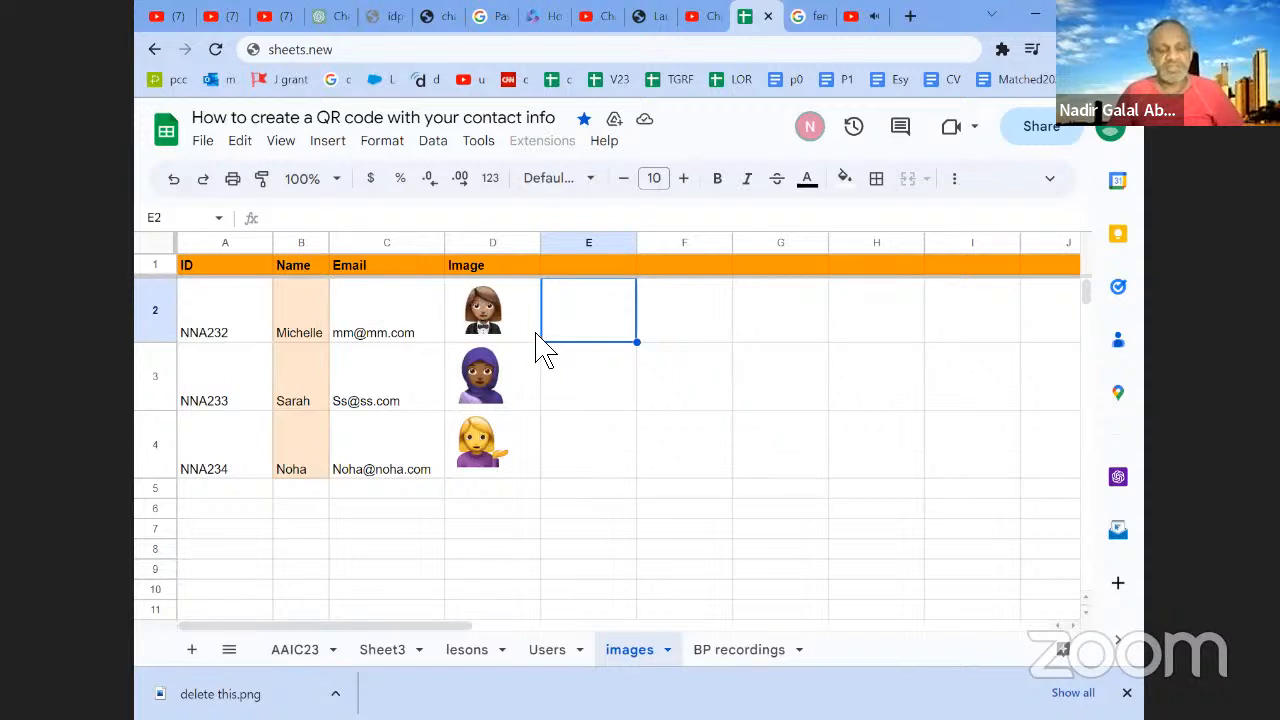
click(567, 268)
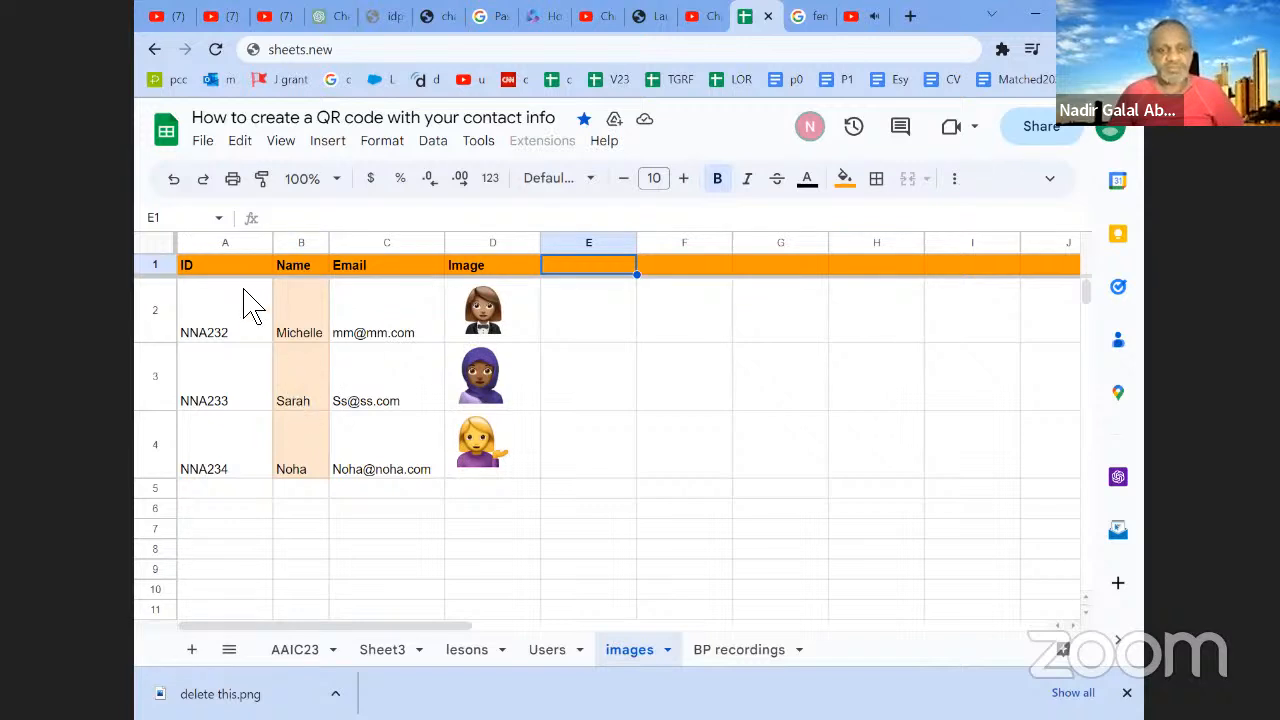
click(258, 340)
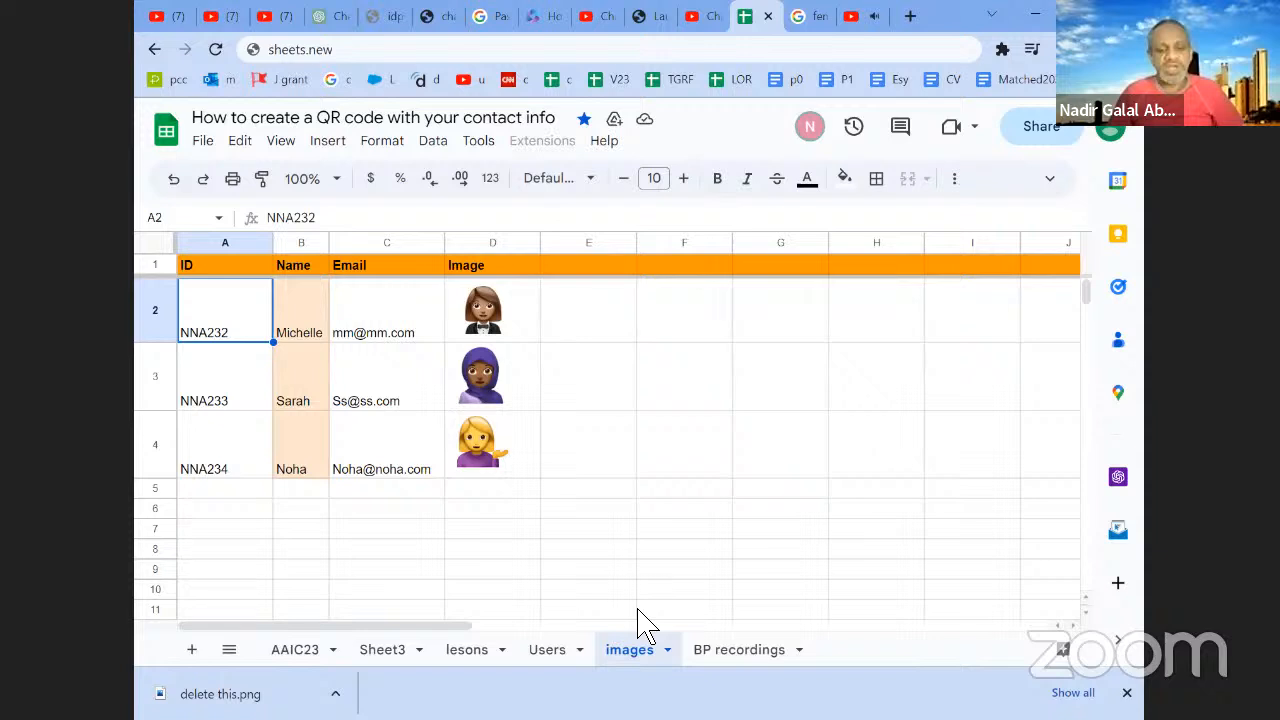
click(727, 652)
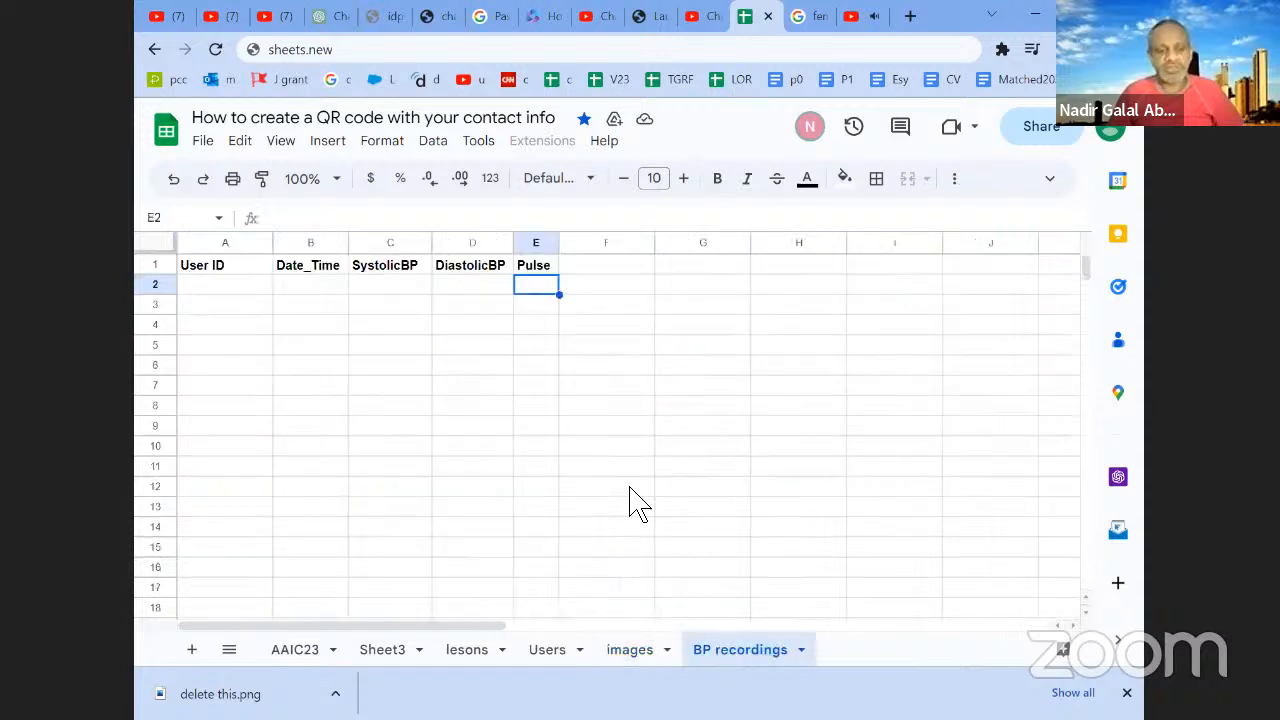
click(385, 270)
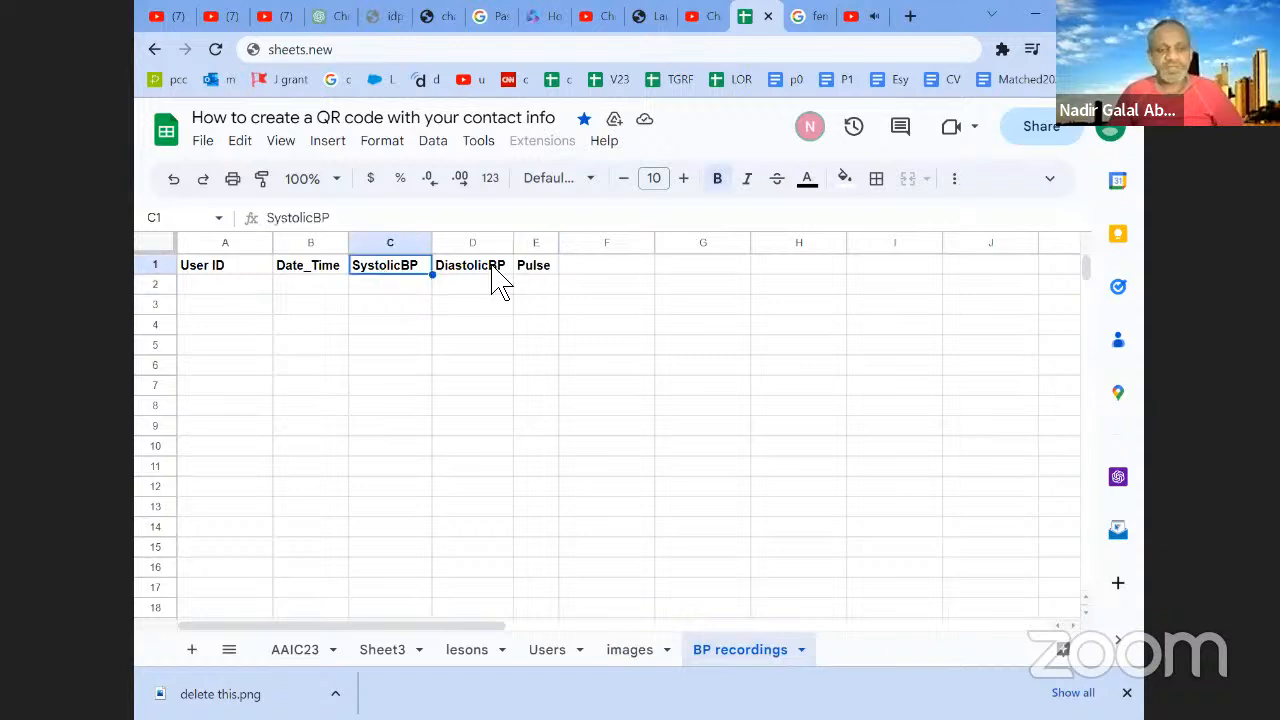
click(490, 268)
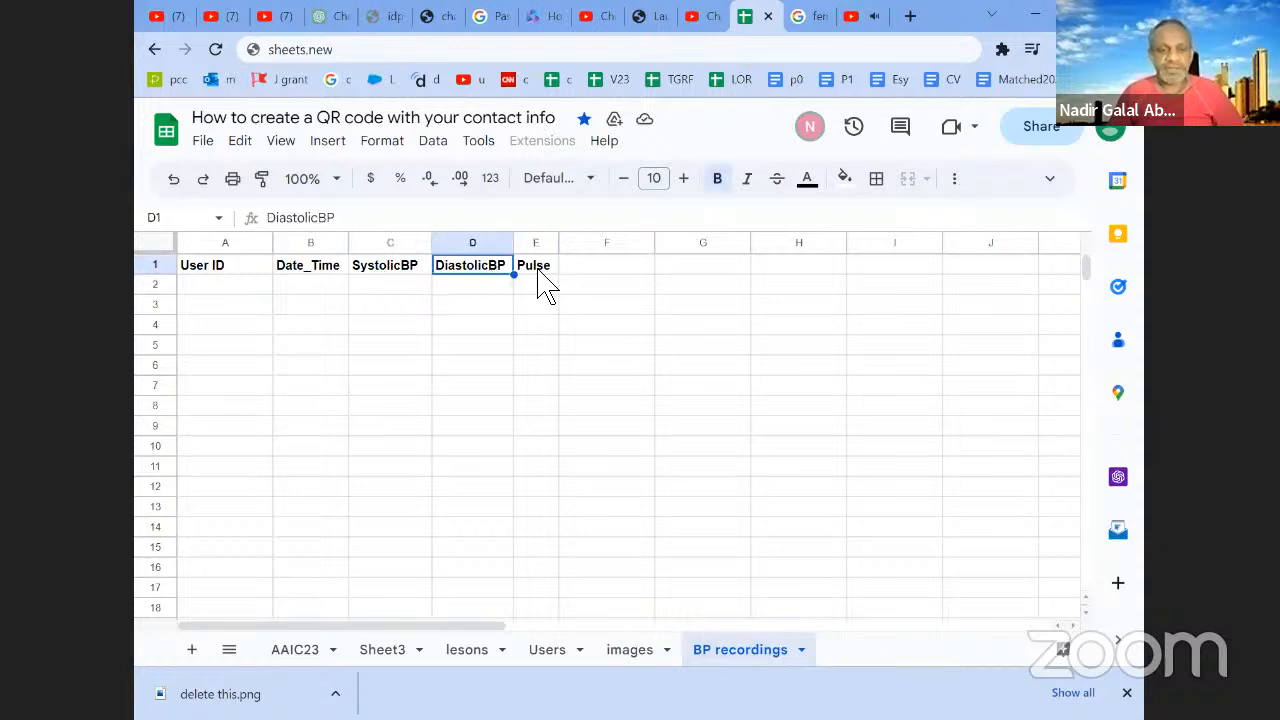
click(540, 270)
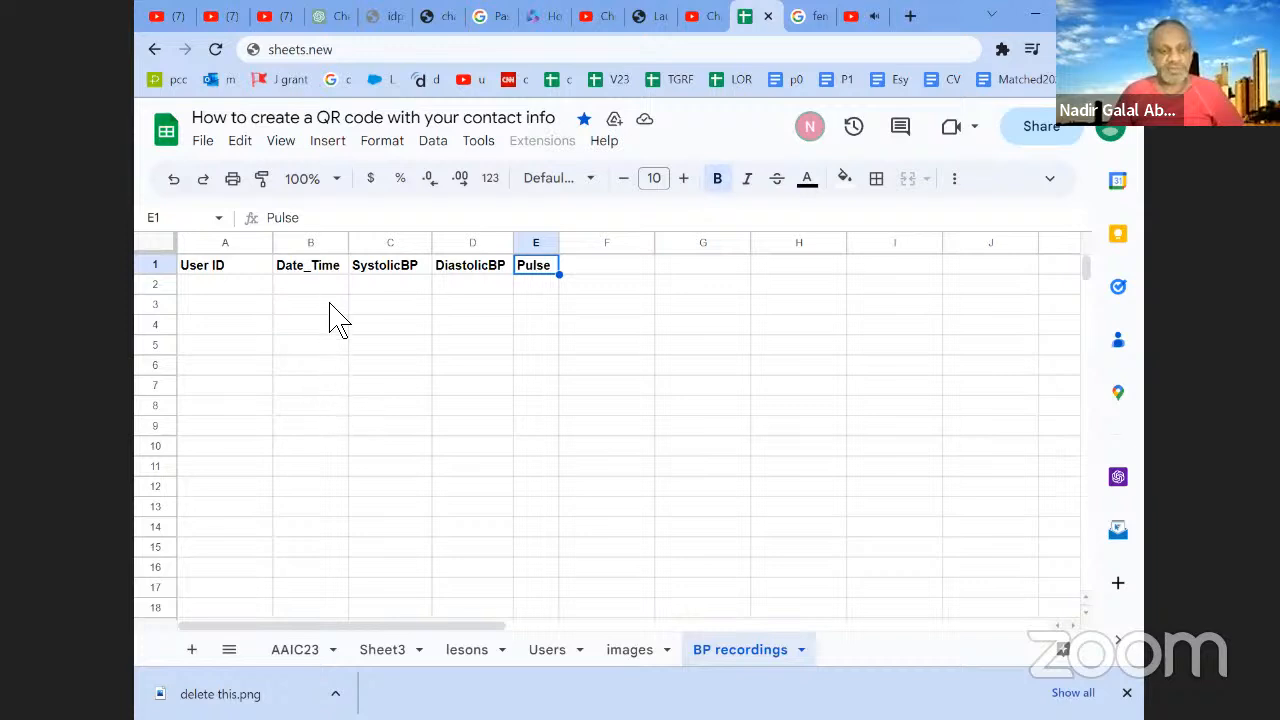
Step: Copy the first user's ID from the images sheet into cell A2 of the BP recordings sheet
click(238, 288)
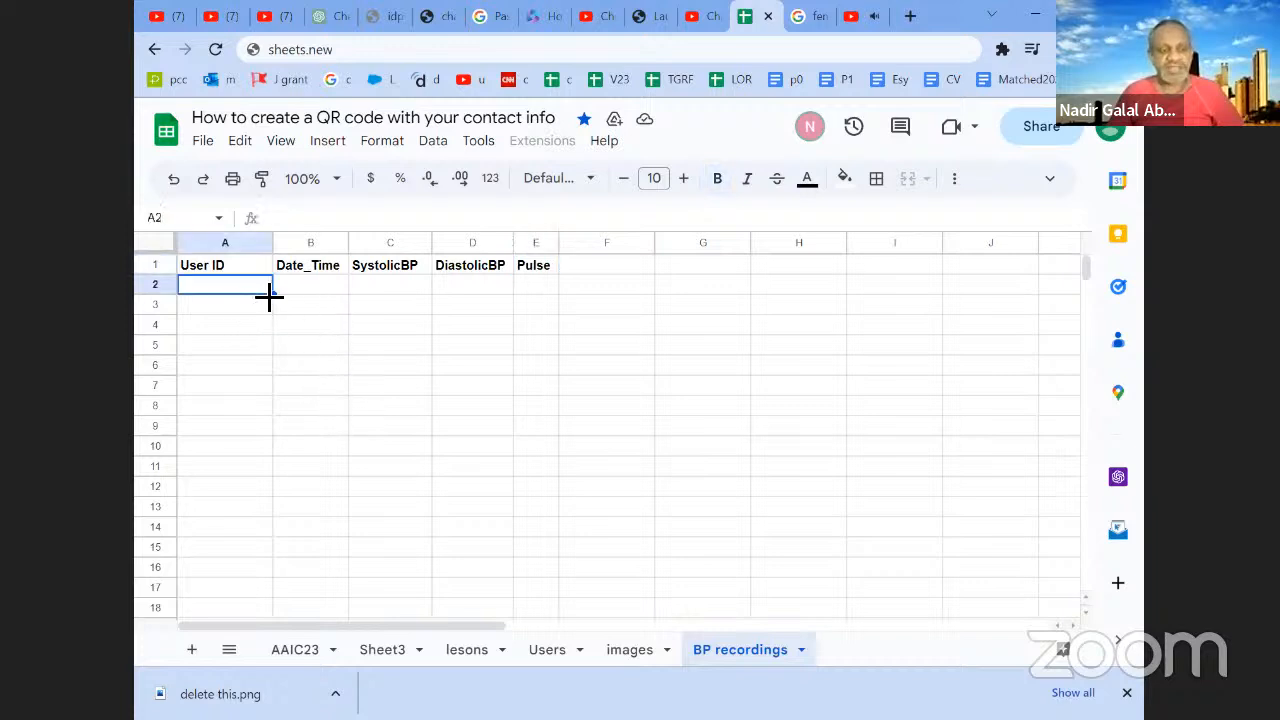
click(623, 655)
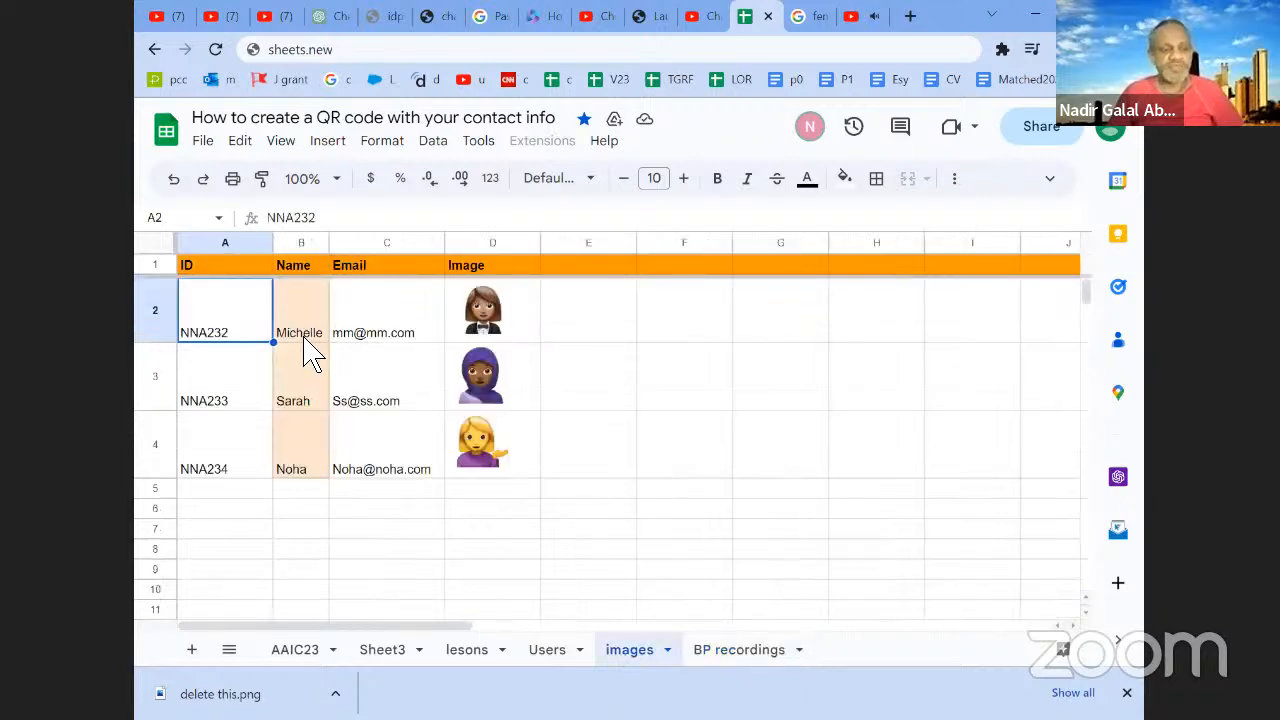
key(ctrl+c)
click(718, 652)
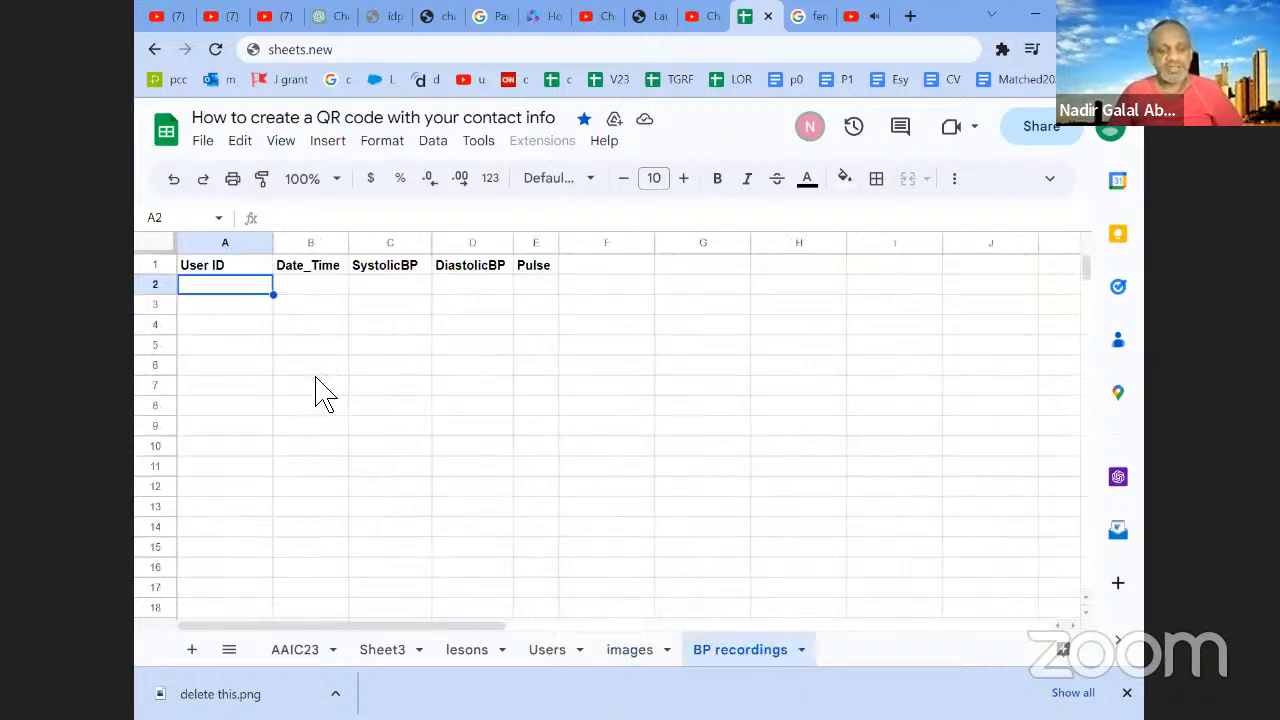
key(ctrl+v)
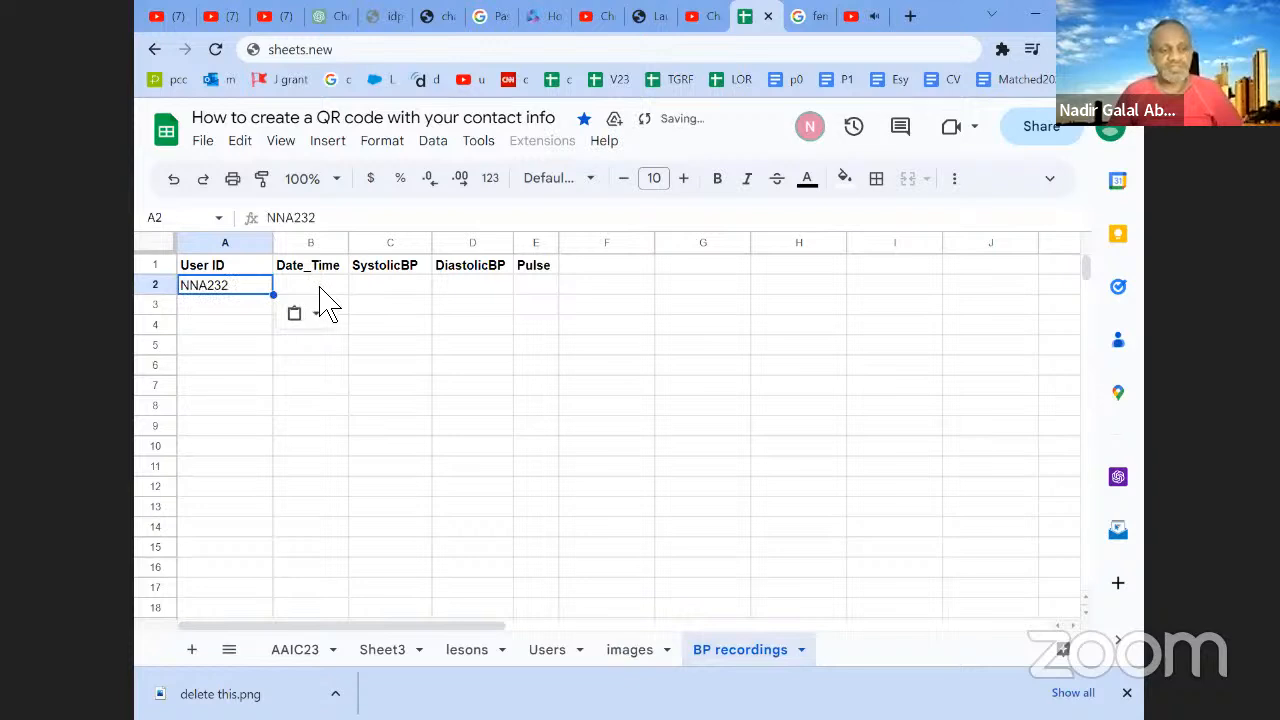
Step: Enter 5/14/2023 12:20 PM as the Date_Time in cell B2 of the BP recordings sheet
click(318, 287)
key(ctrl+semicolon)
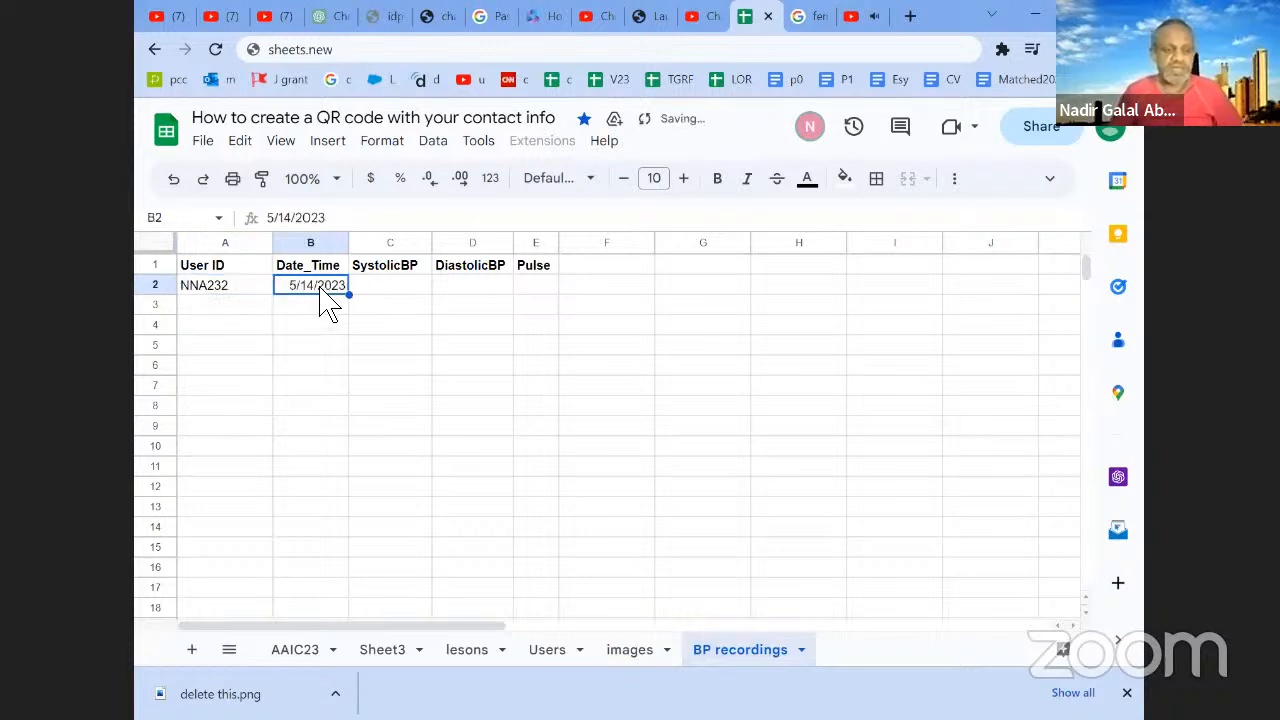
click(380, 223)
text(12:20)
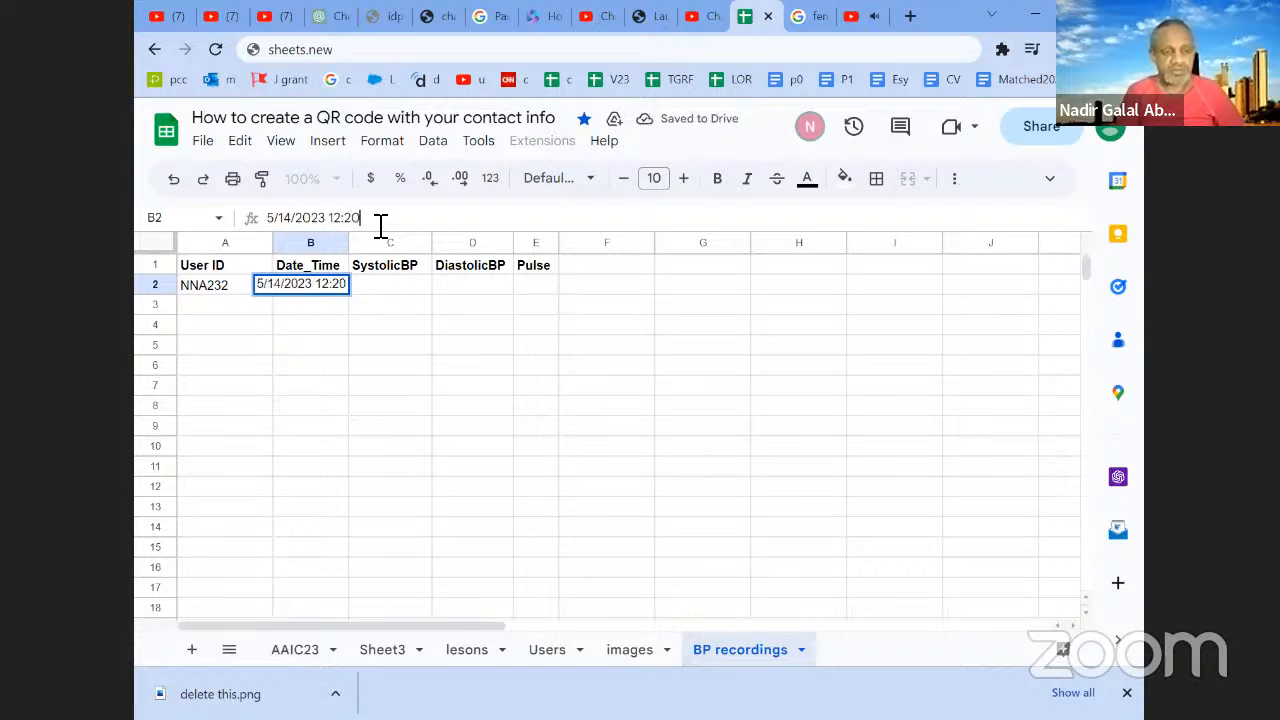
text( PM)
key(Return)
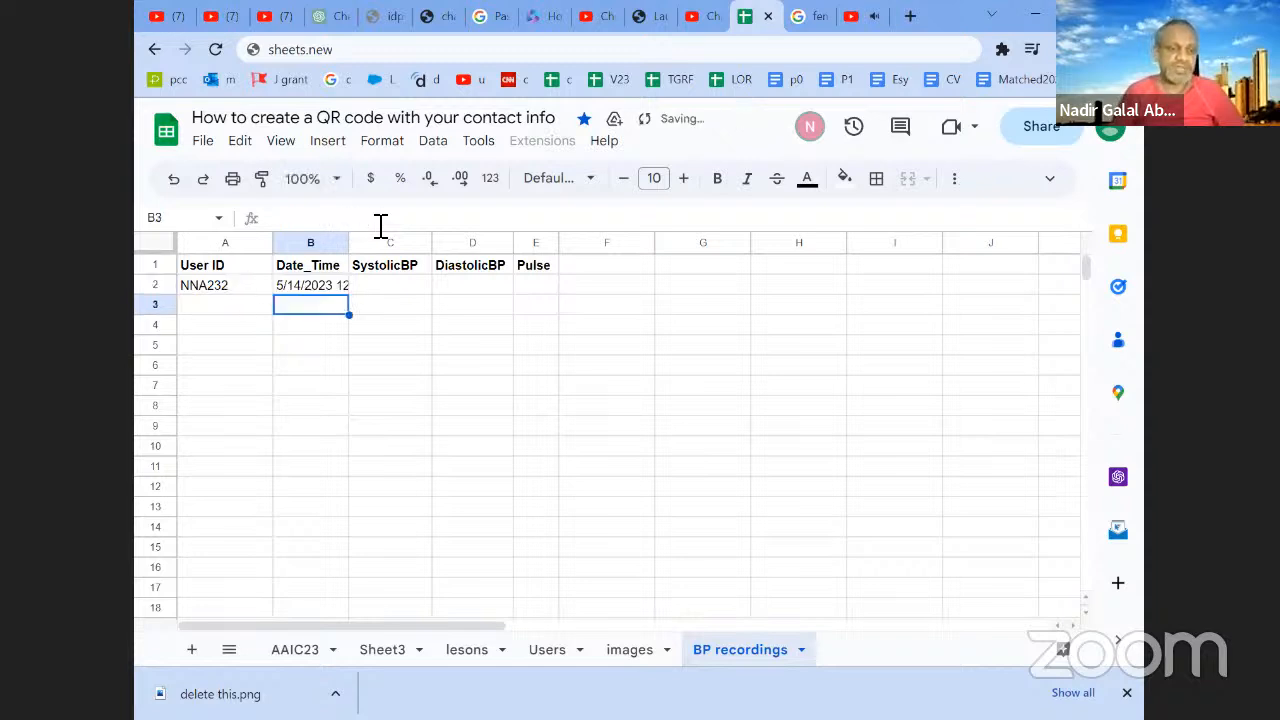
Step: Widen the Date_Time column so the full date and time fit
drag(349, 243, 396, 245)
key(Up)
click(249, 292)
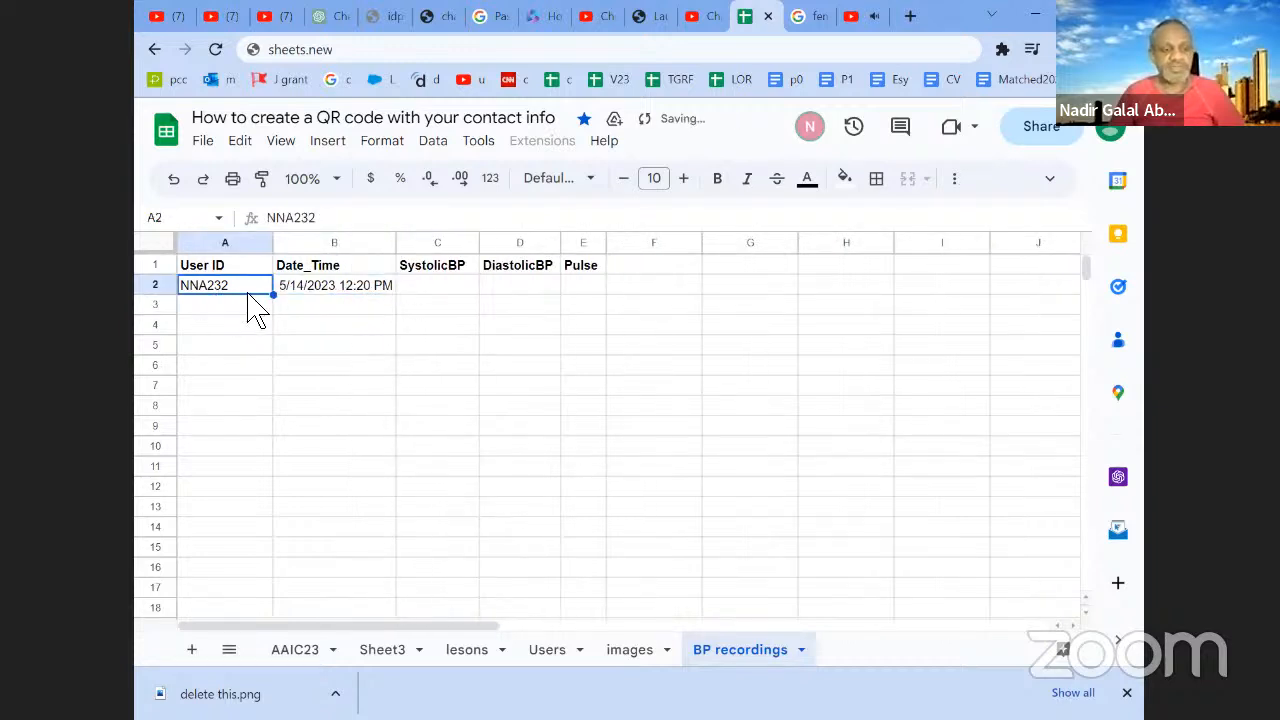
Step: Fill in the first user's readings in row 2: SystolicBP 120, DiastolicBP 88 and Pulse 82
click(437, 298)
text(120)
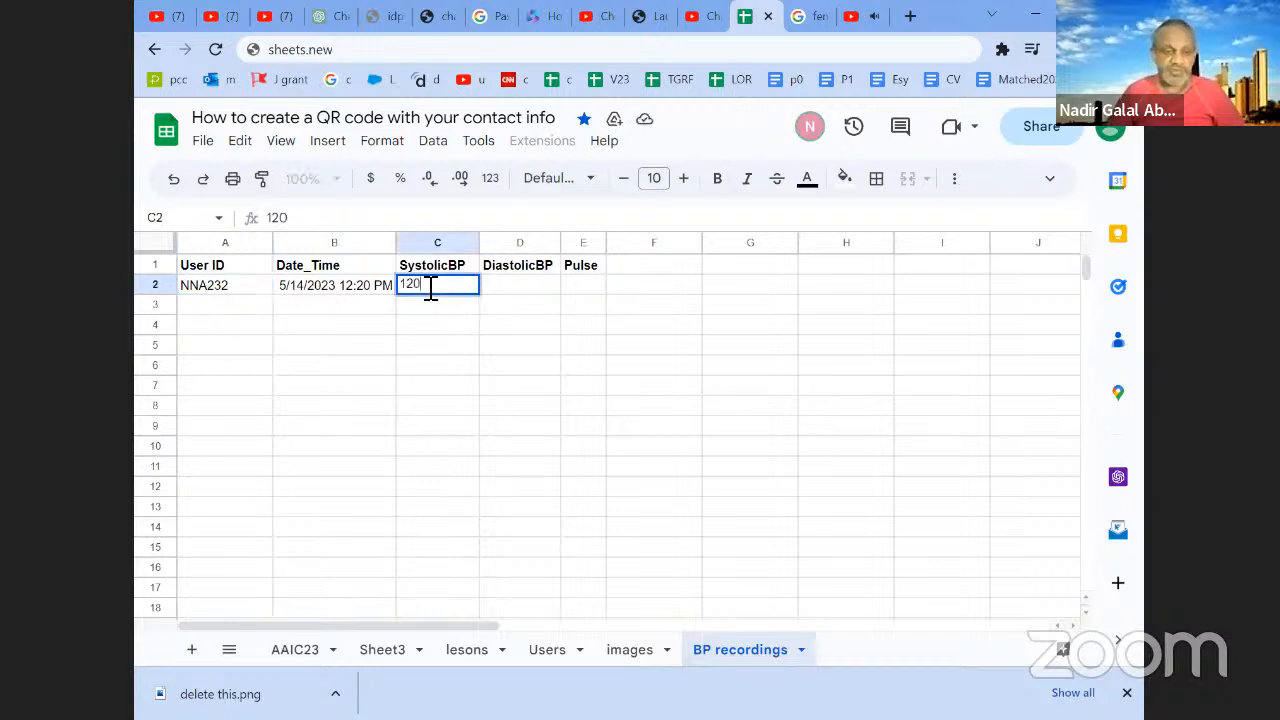
key(Tab)
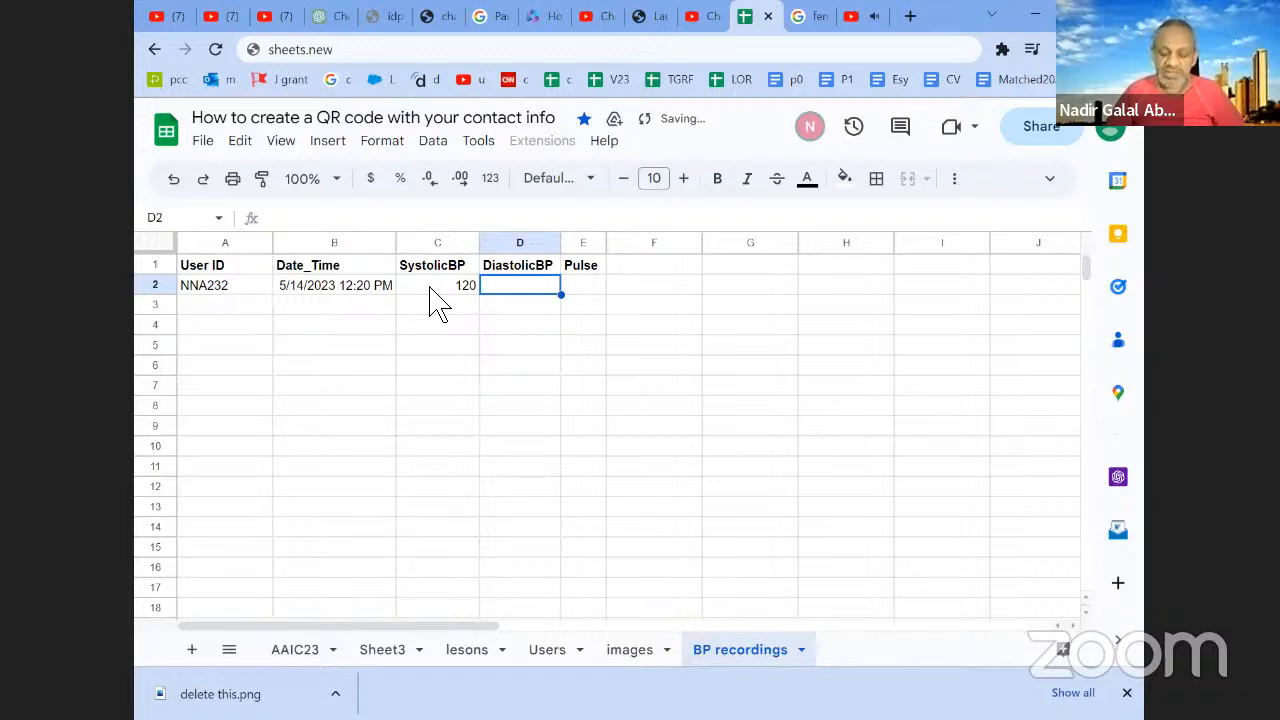
text(88)
key(Tab)
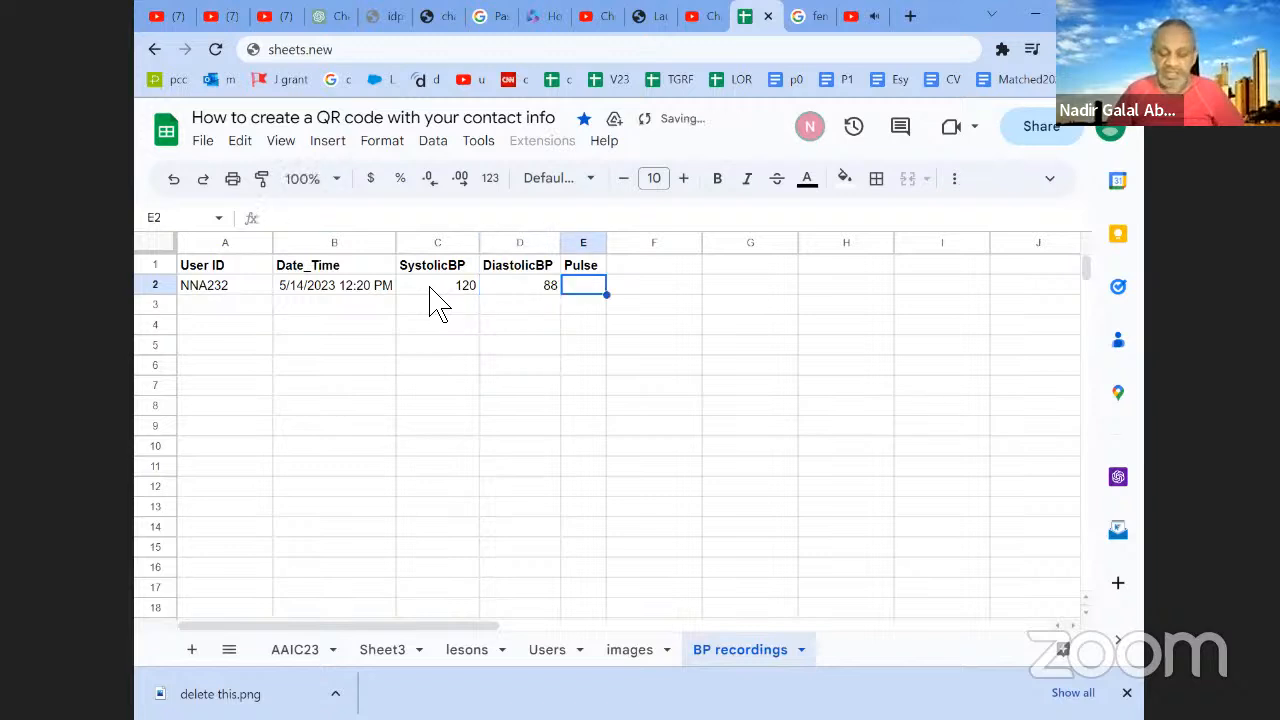
text(82)
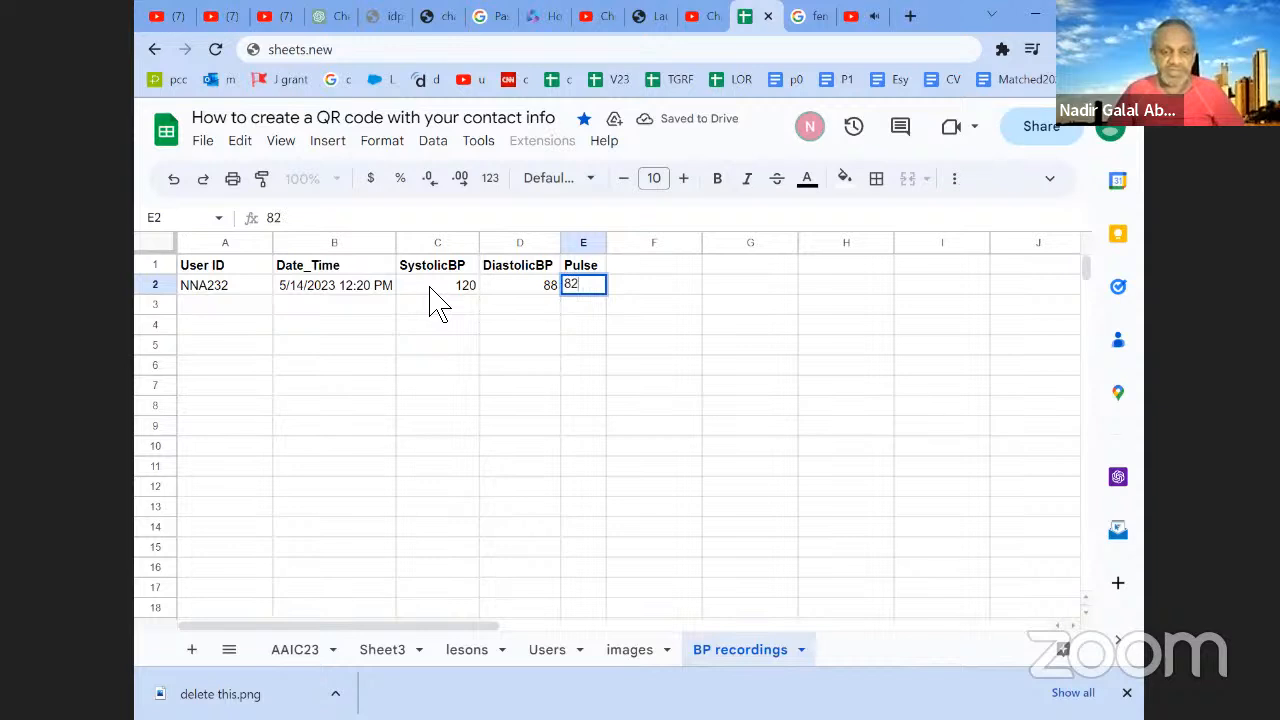
click(592, 306)
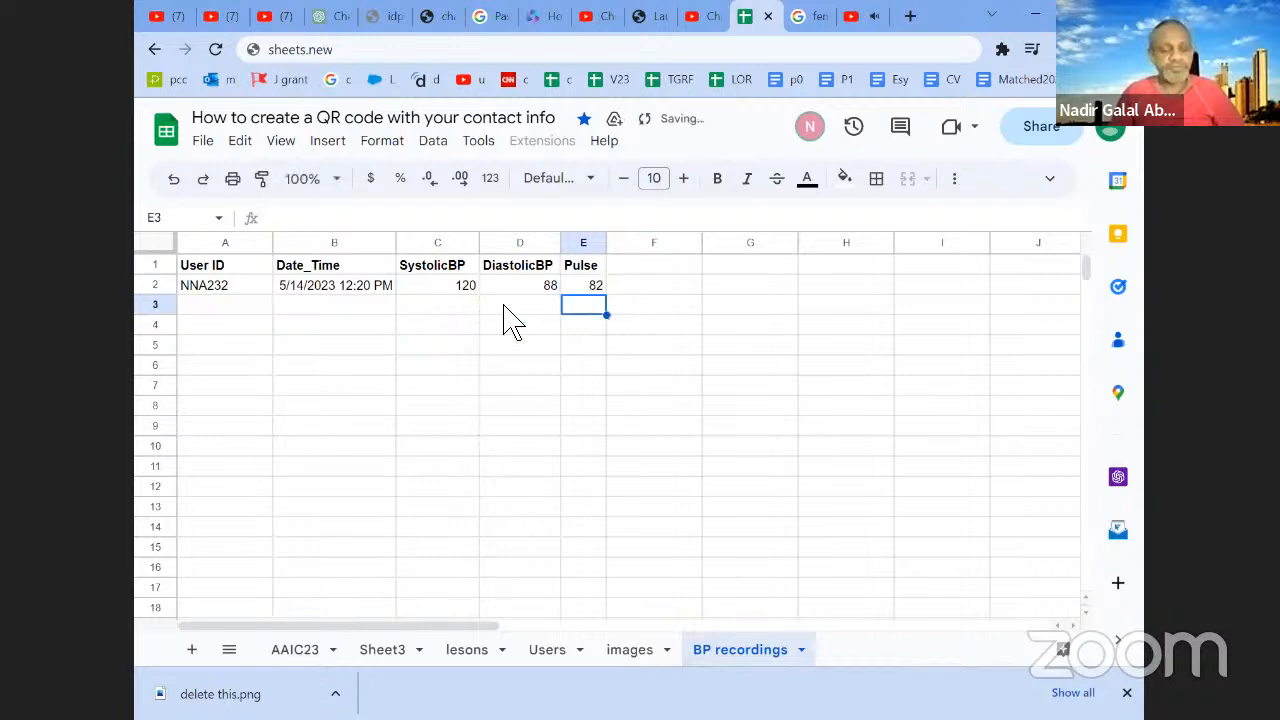
Step: Copy the second user's ID from the images sheet into cell A3 of the BP recordings sheet
click(640, 652)
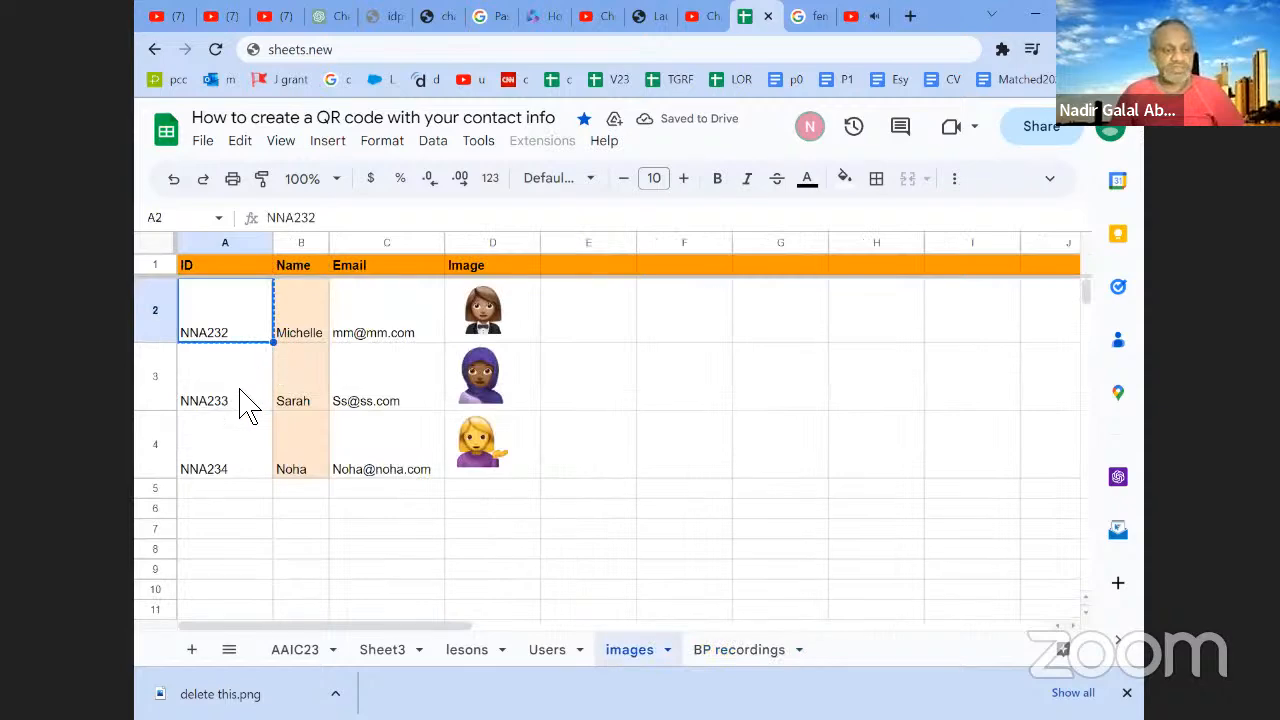
click(255, 405)
key(ctrl+c)
key(ctrl+shift+Page_Down)
click(250, 307)
key(ctrl+v)
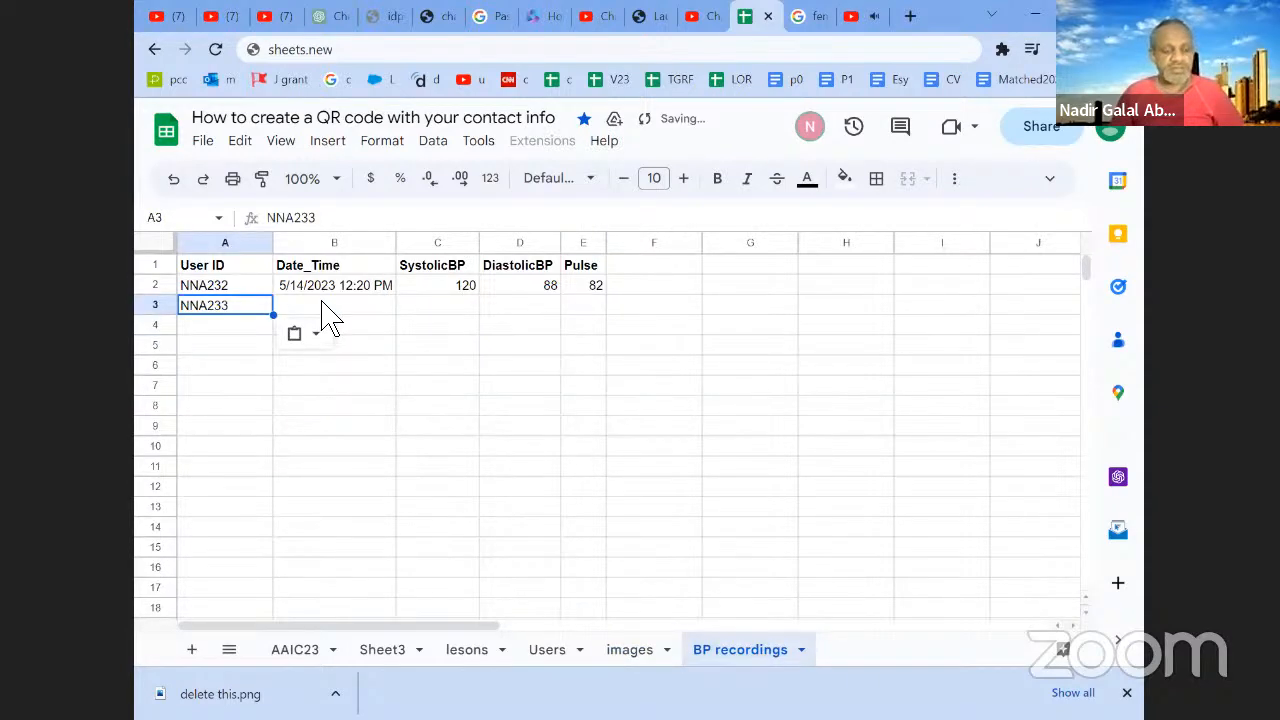
Step: Copy the first record's Date_Time into cell B3 and change its time to 6:00 PM
click(322, 290)
key(ctrl+c)
click(334, 308)
key(ctrl+v)
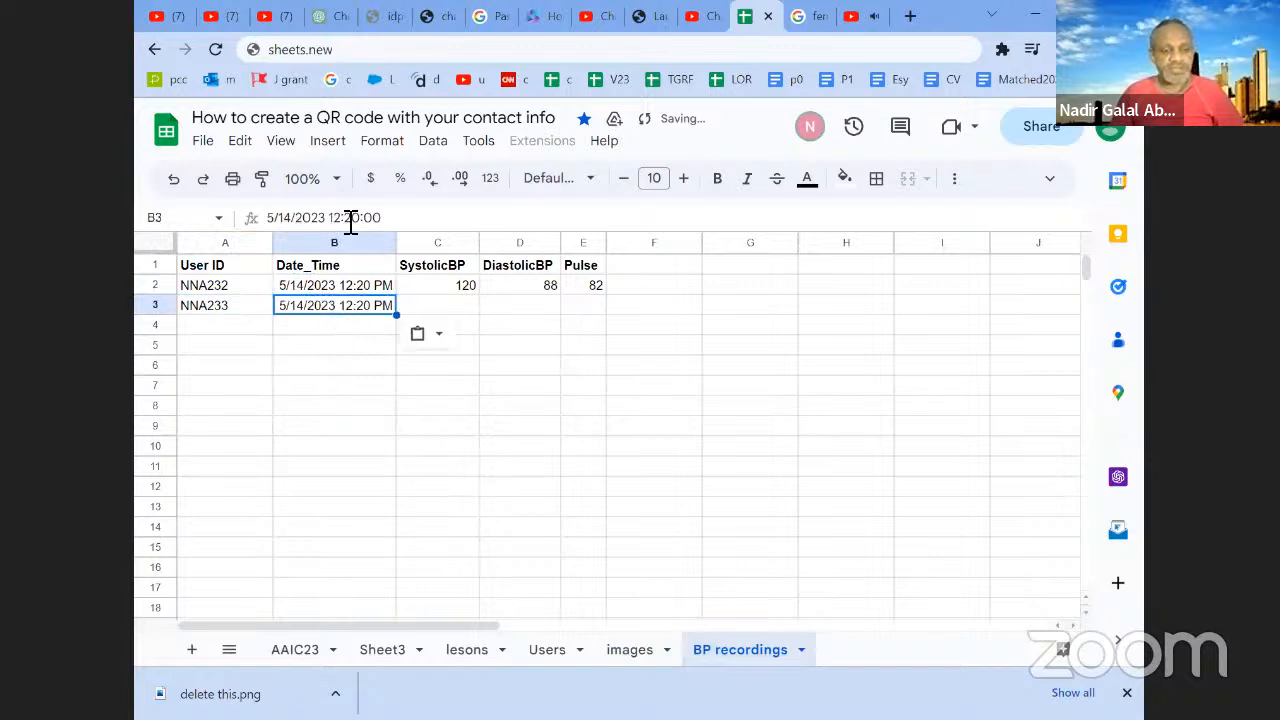
click(338, 218)
double_click(339, 219)
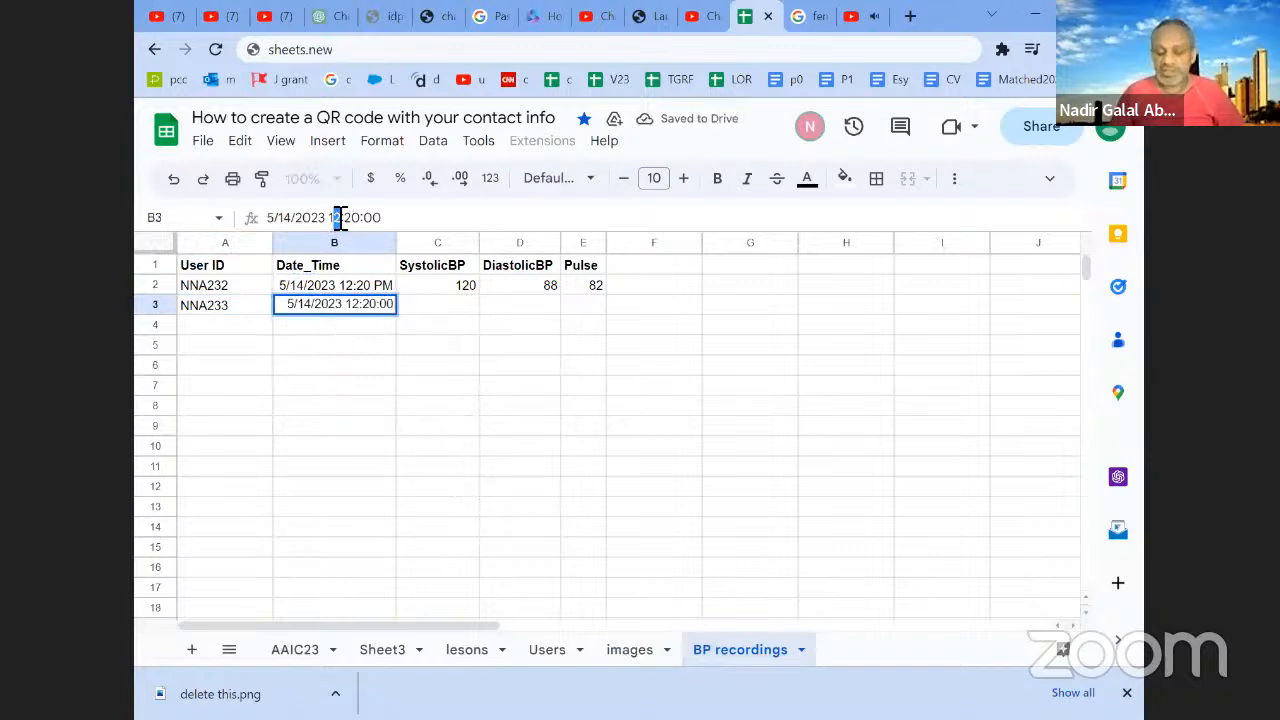
text(0)
key(Return)
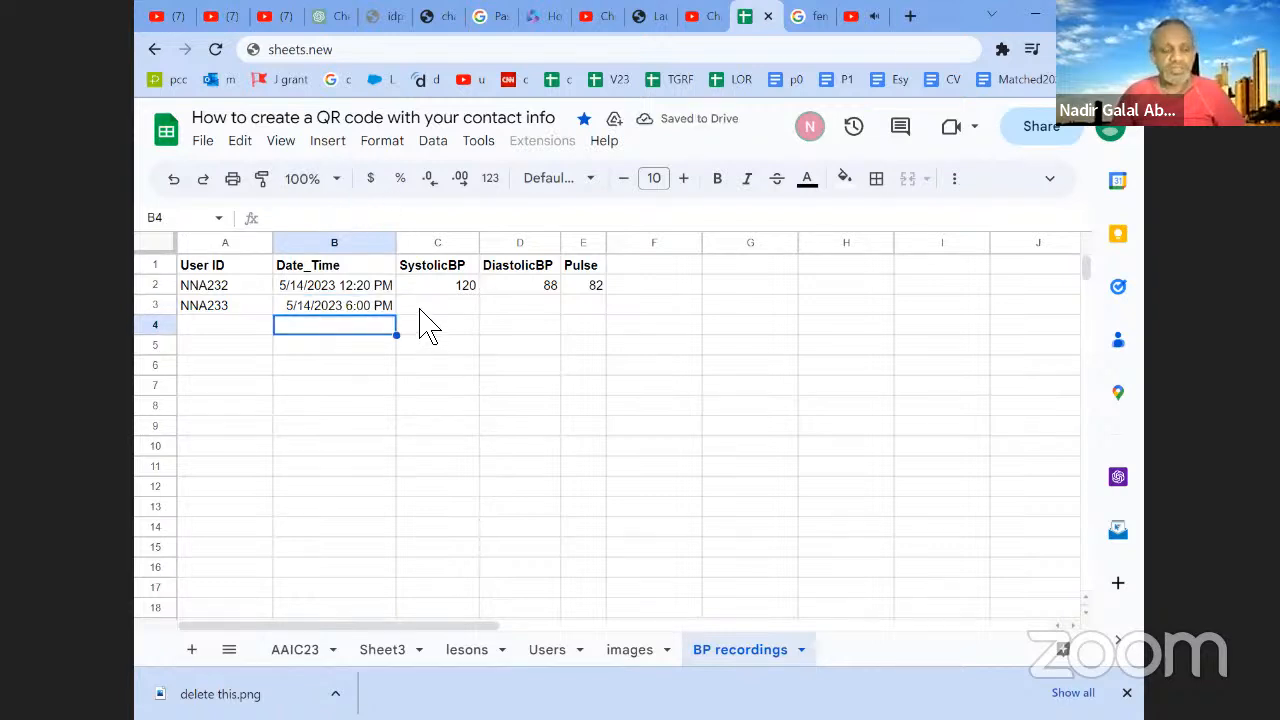
Step: Fill in the second user's readings in row 3: SystolicBP 185, DiastolicBP 95 and Pulse 60
click(422, 307)
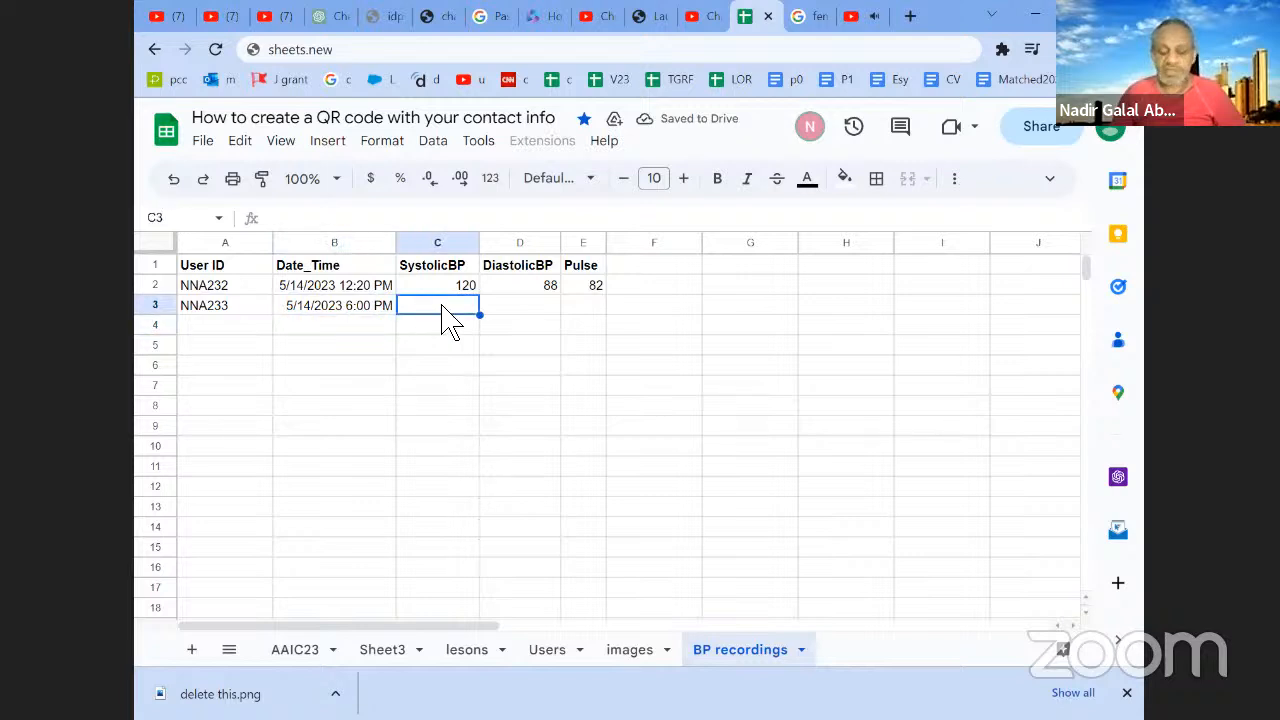
text(18)
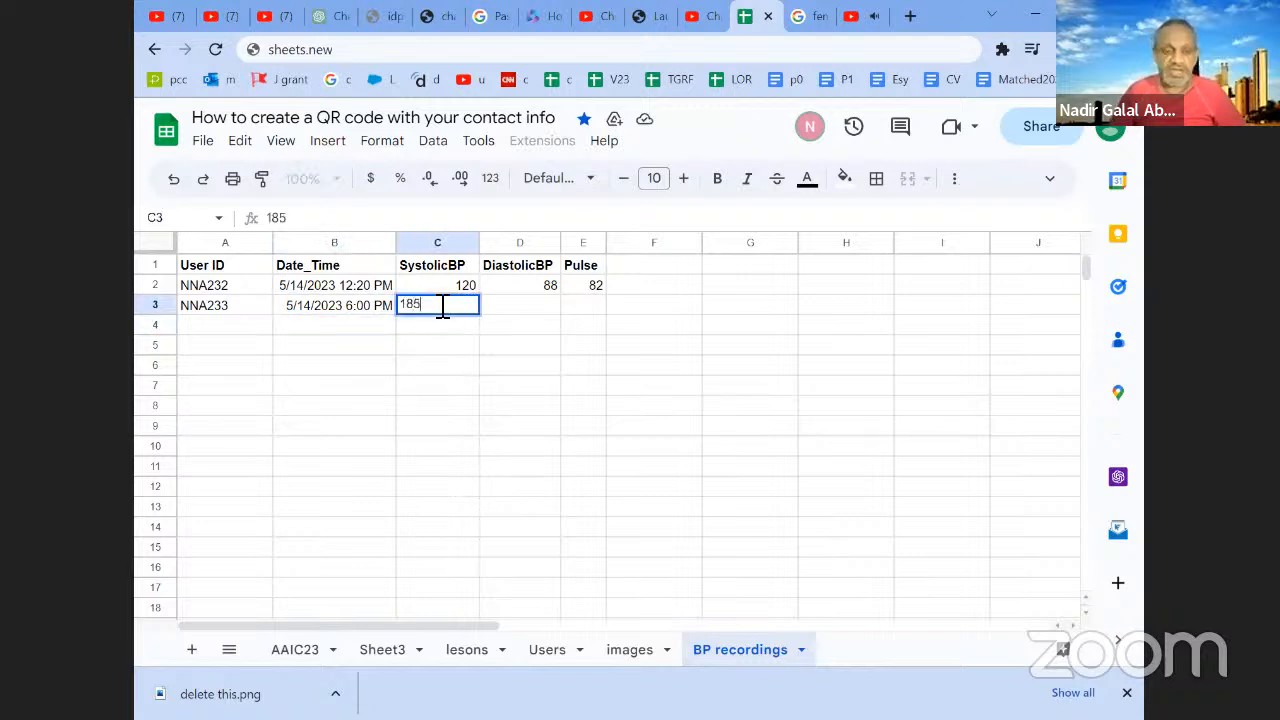
text(5)
key(Tab)
text(9)
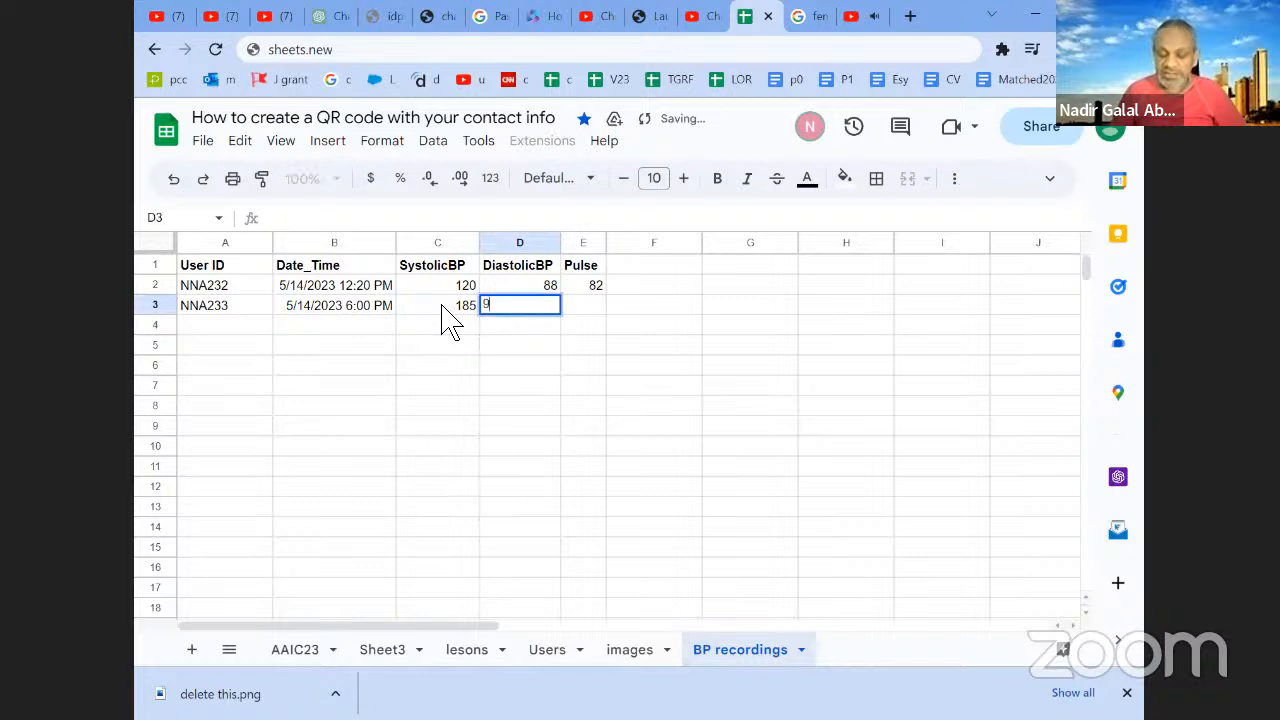
text(5)
key(Tab)
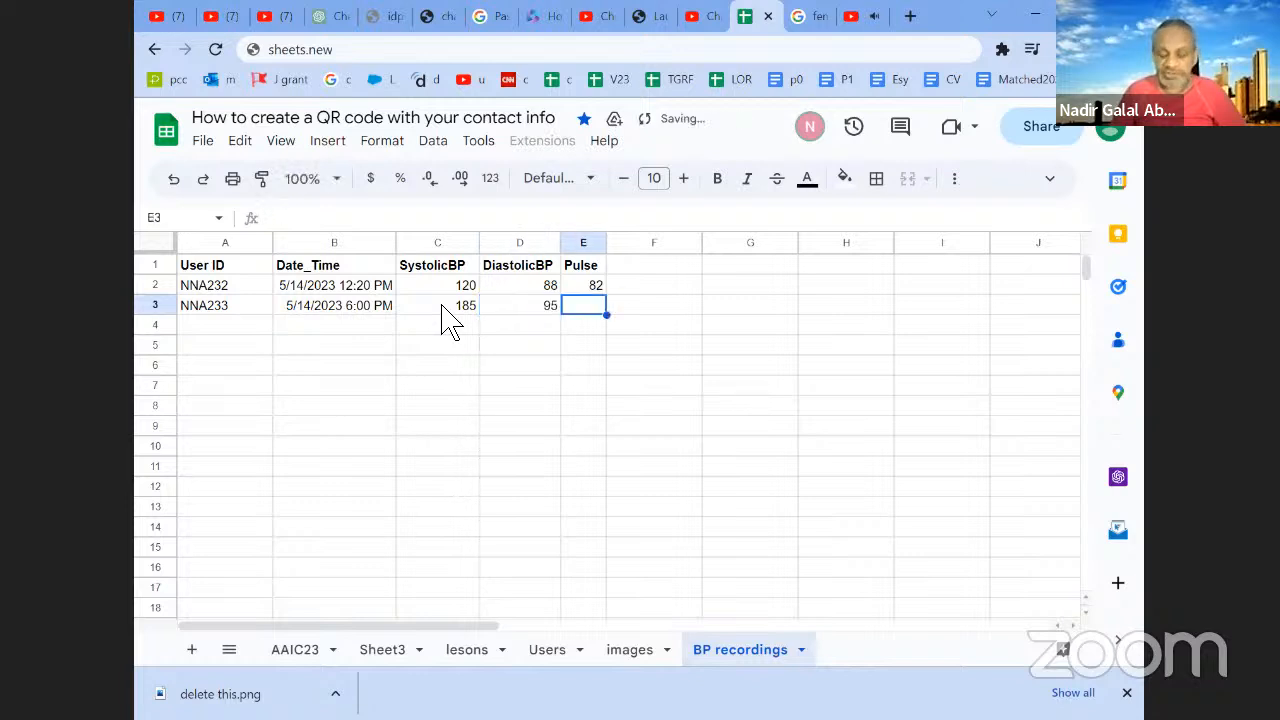
text(60)
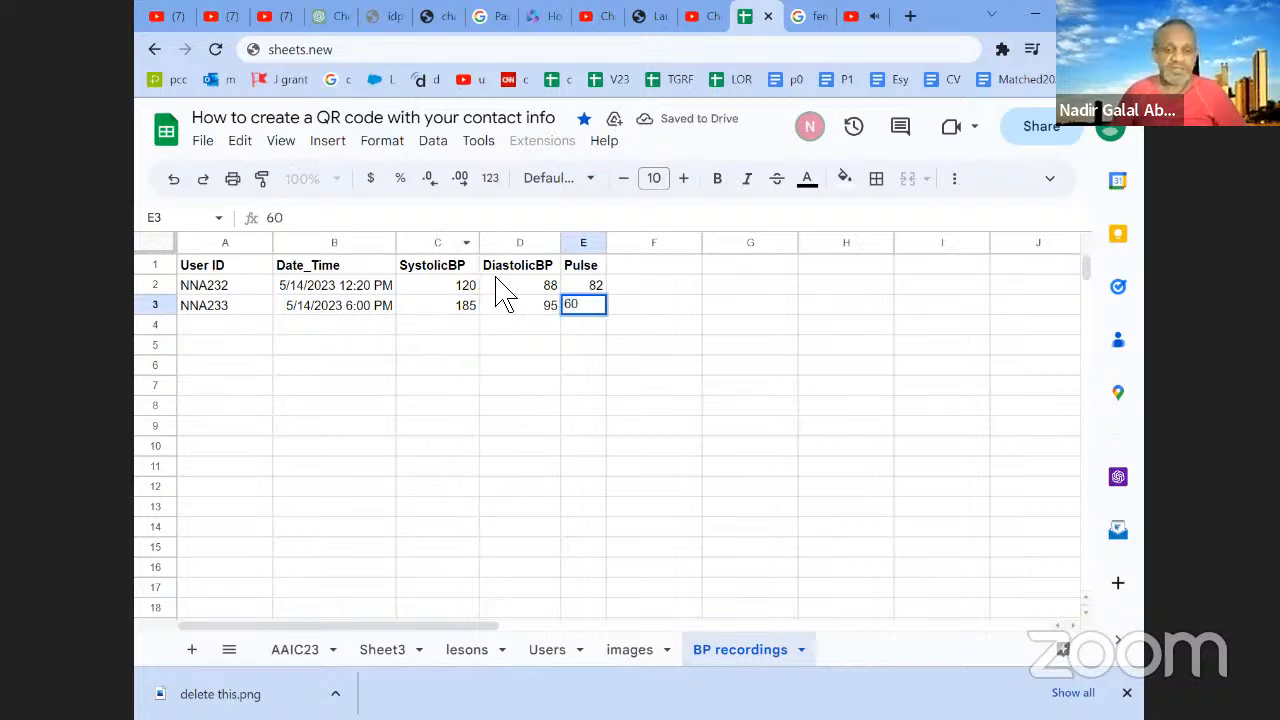
click(505, 330)
drag(470, 308, 537, 312)
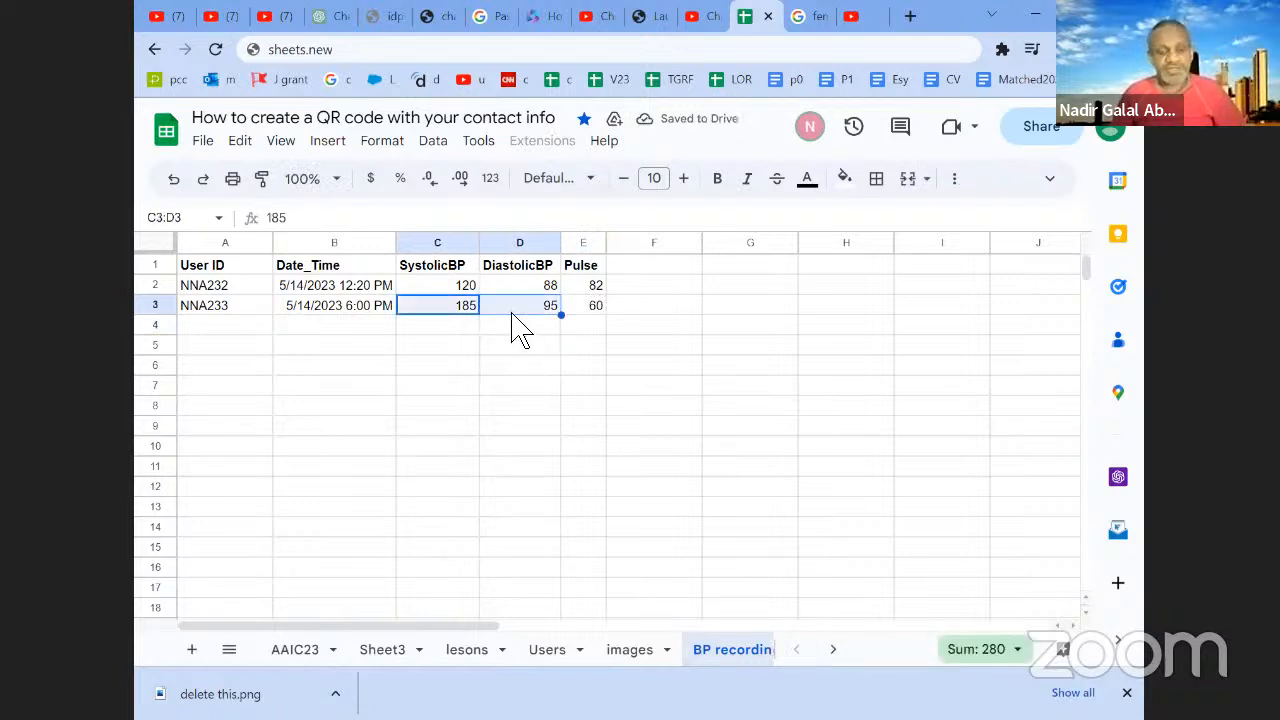
drag(468, 290, 550, 310)
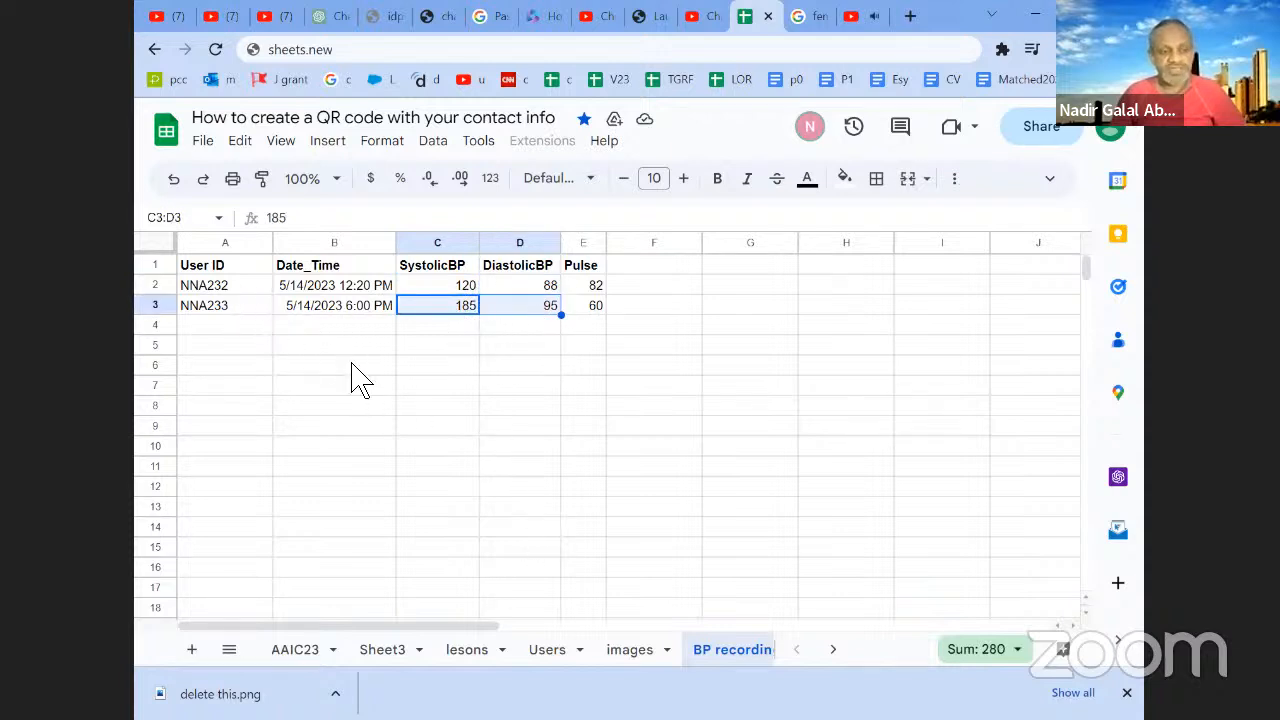
Step: Check the user IDs on the images sheet and copy the first user's ID from cell A2 into A4 of the BP recordings sheet
click(630, 650)
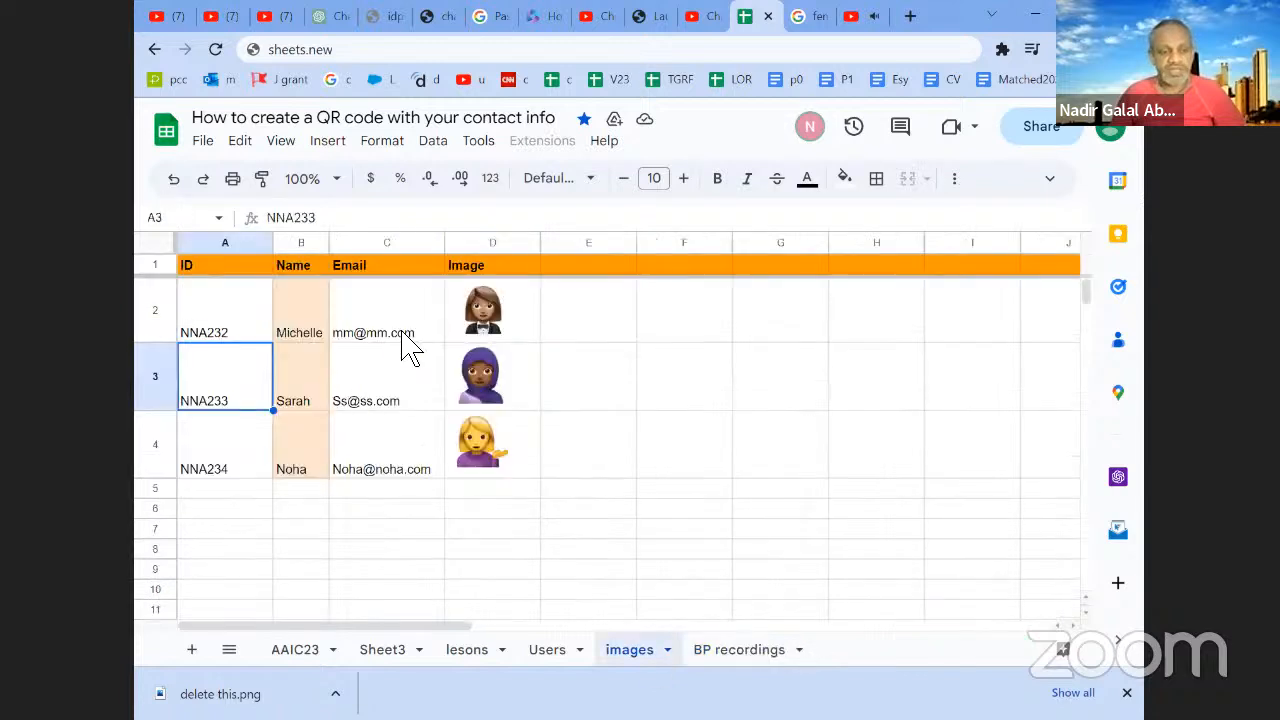
click(250, 328)
click(256, 390)
click(742, 652)
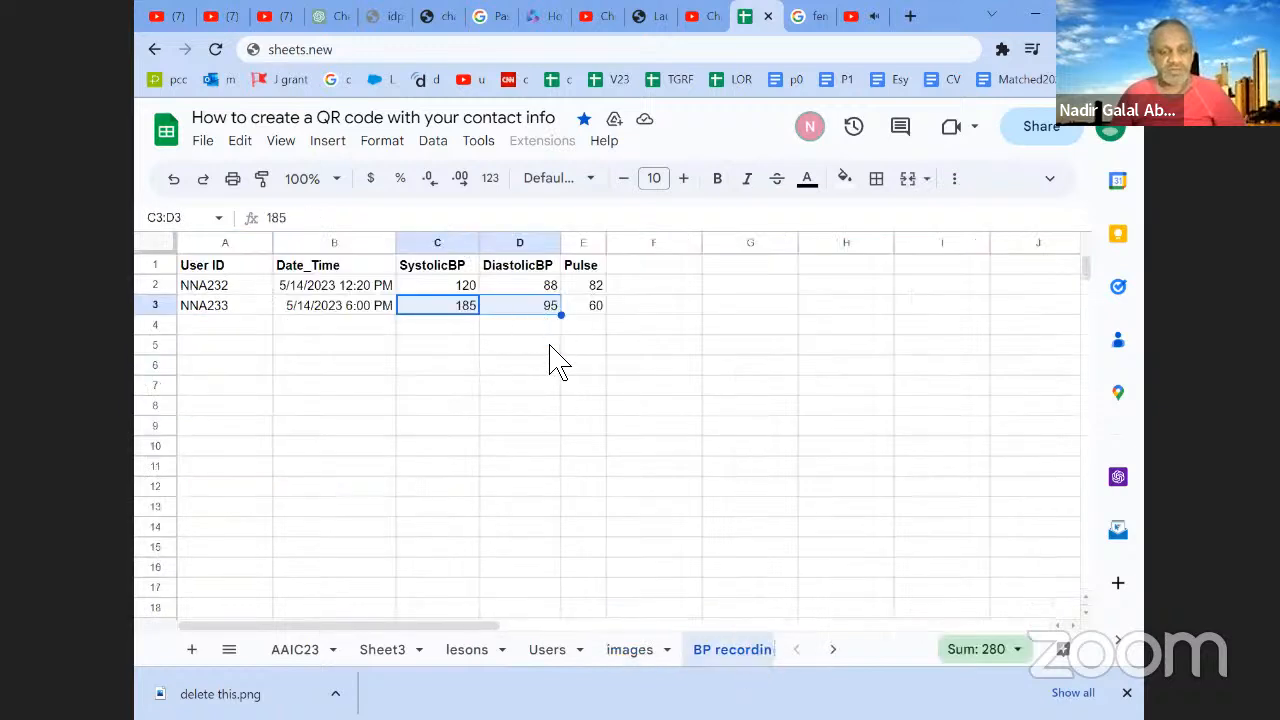
click(262, 290)
key(ctrl+c)
click(255, 326)
key(ctrl+v)
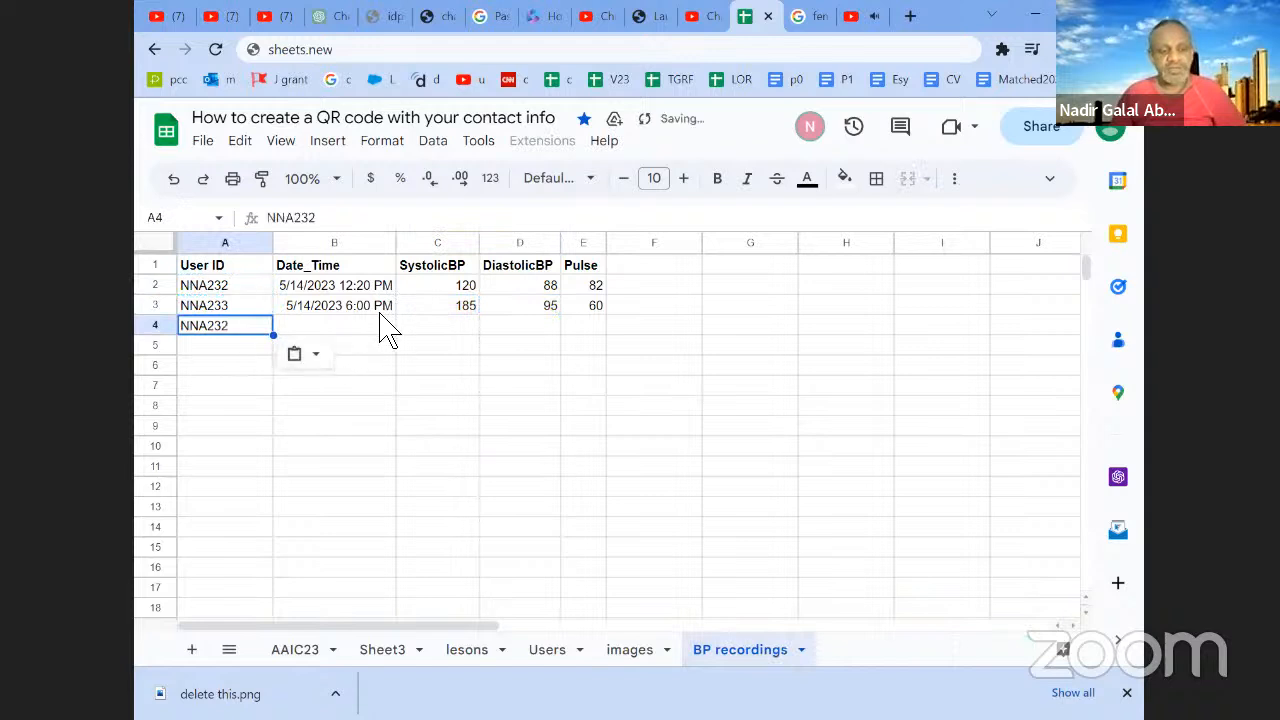
Step: Copy the first record's Date_Time into cell B4 and change its time to 22:20
click(378, 330)
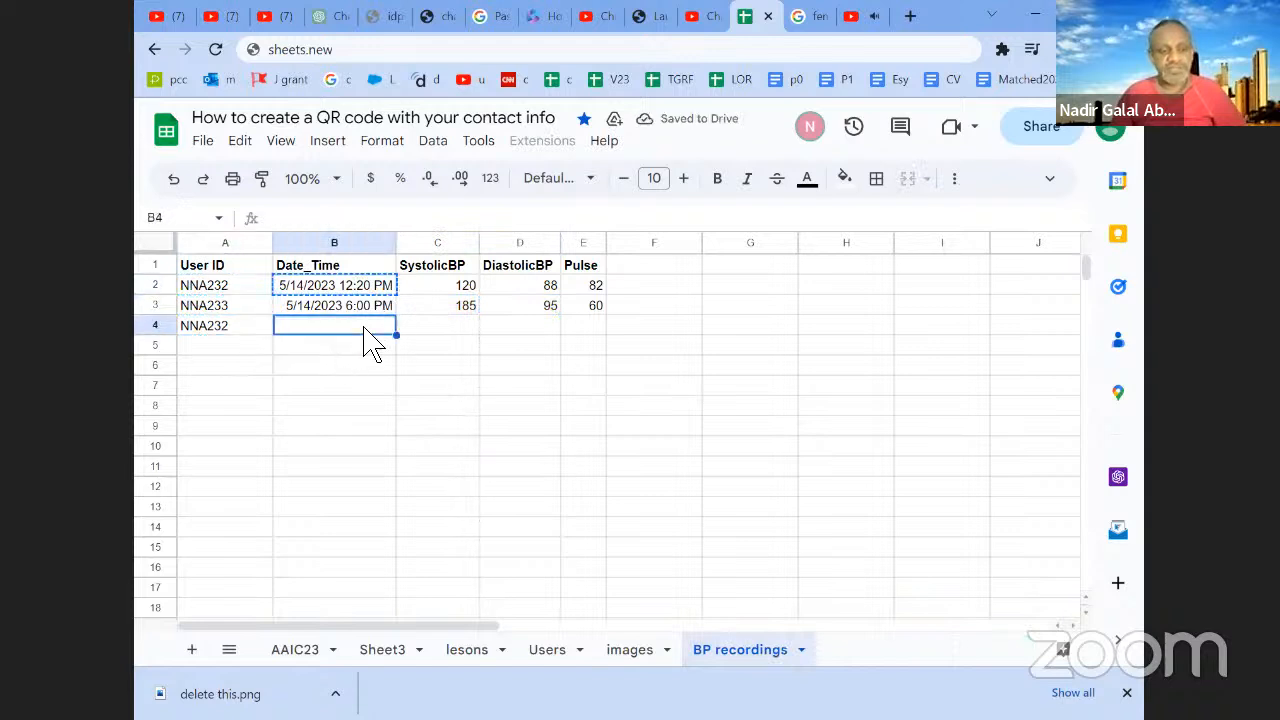
key(ctrl+v)
double_click(338, 218)
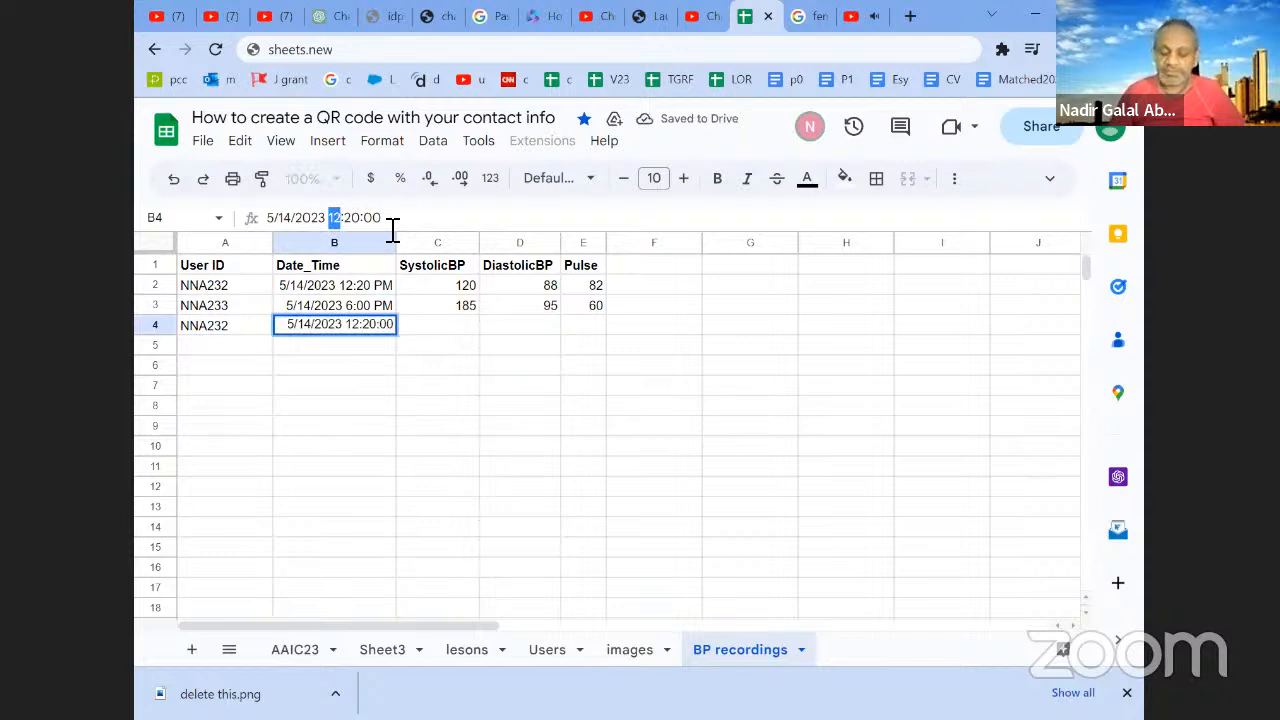
text(22)
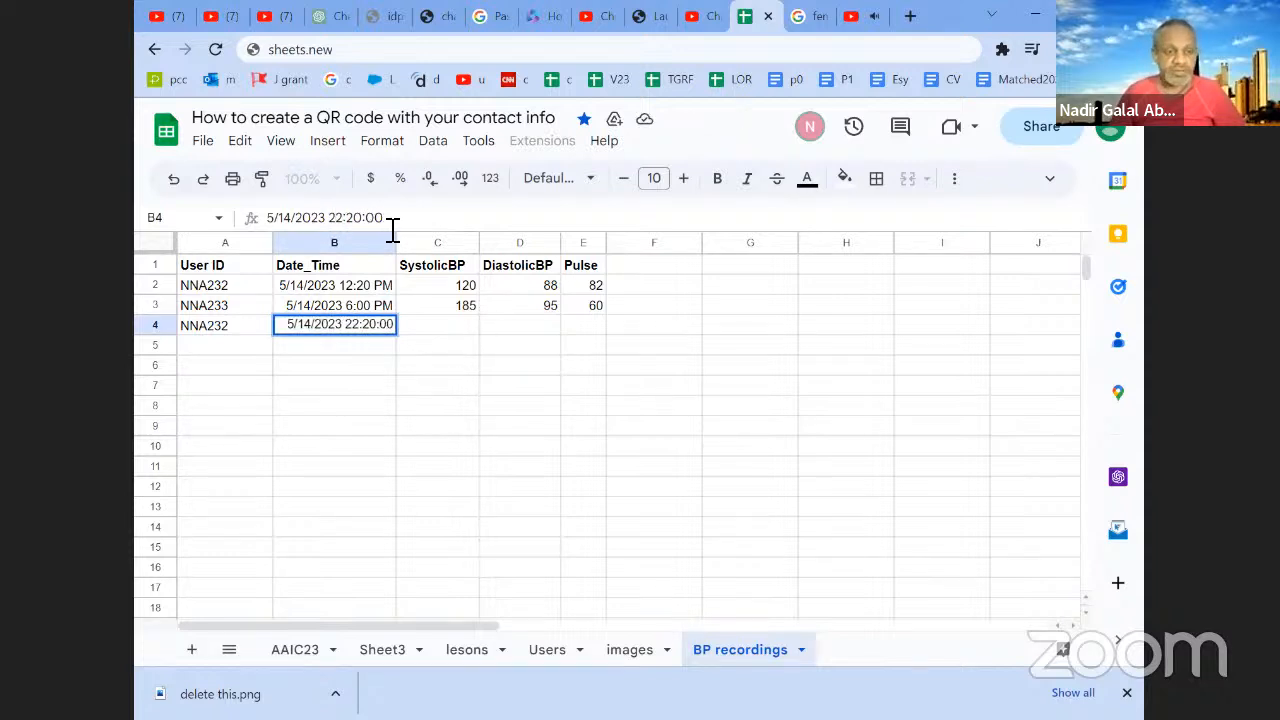
key(Return)
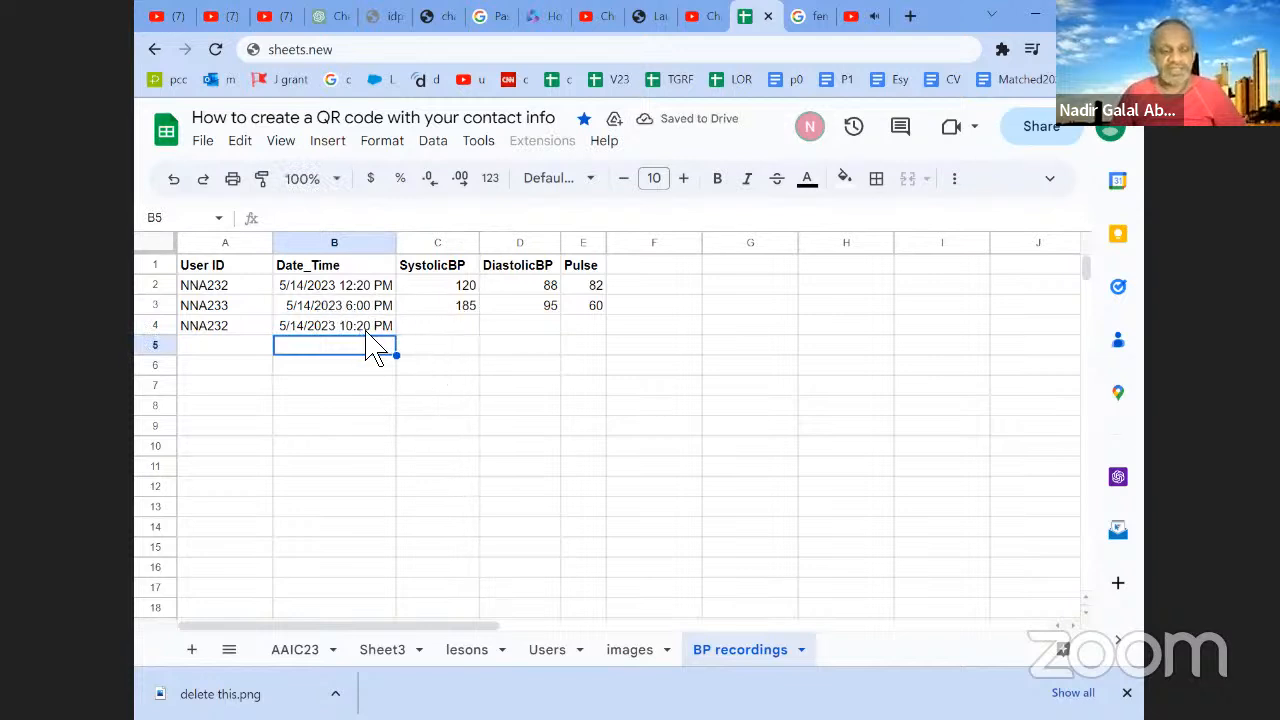
Step: Fill in the third record's readings in row 4: SystolicBP 100, DiastolicBP 80 and Pulse 70
click(447, 333)
text(100)
key(Tab)
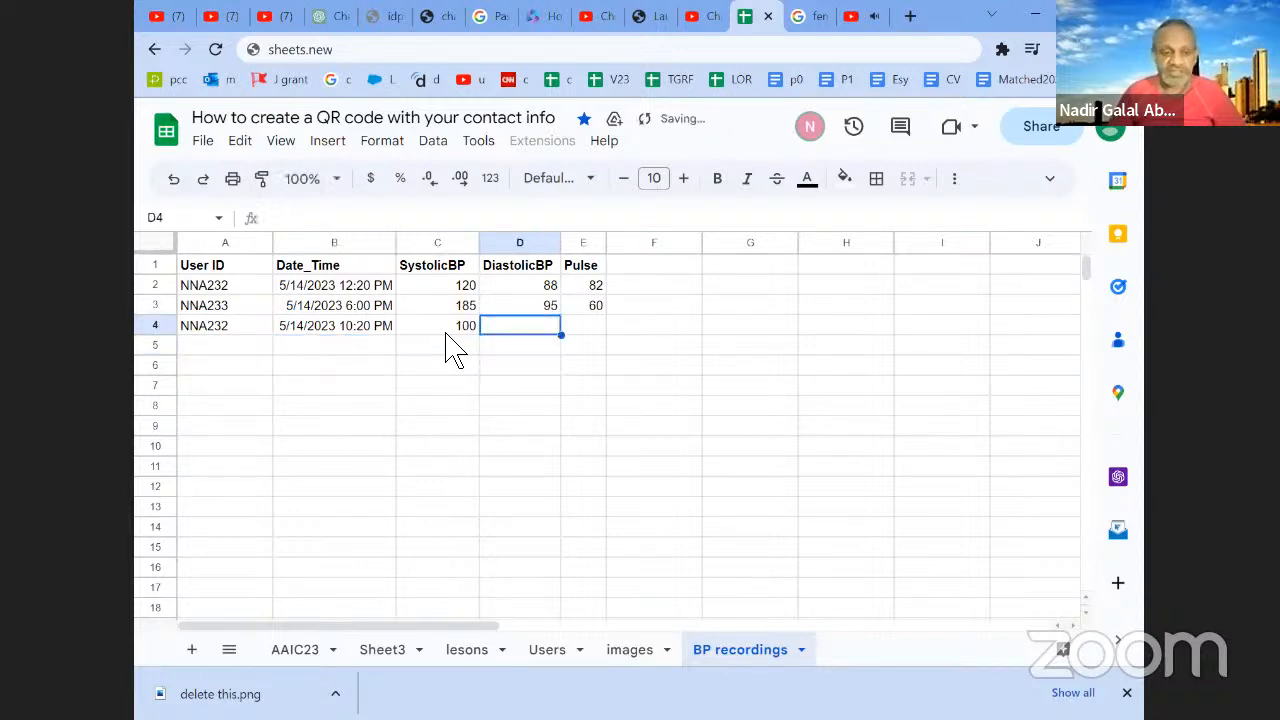
text(80)
key(Tab)
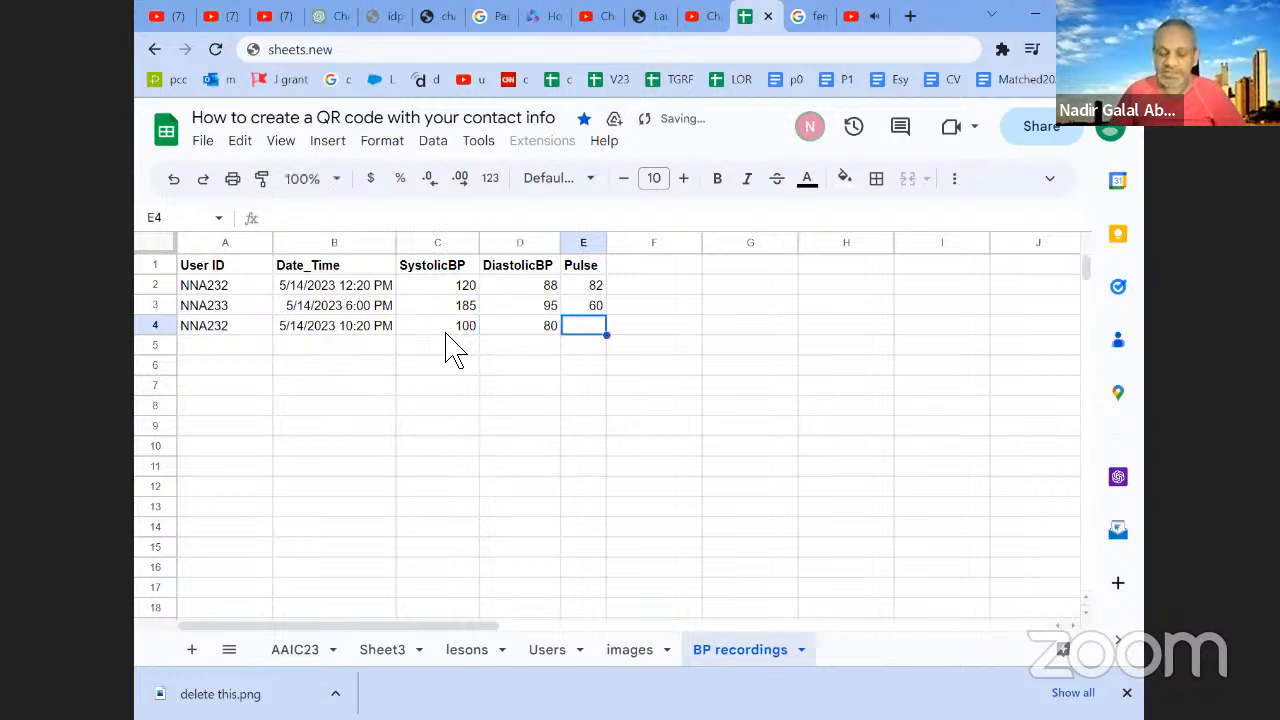
text(70)
key(Tab)
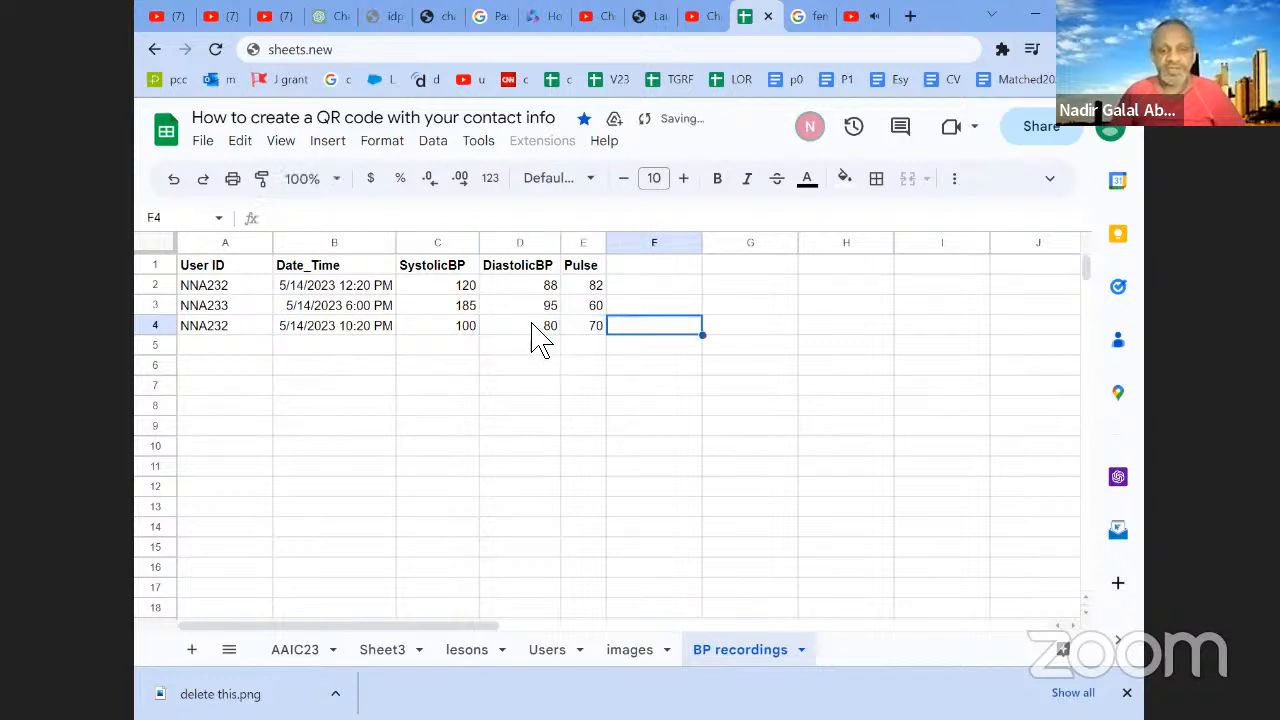
Step: Compare the first user's two blood pressure records in rows 2 and 4
click(250, 288)
click(248, 324)
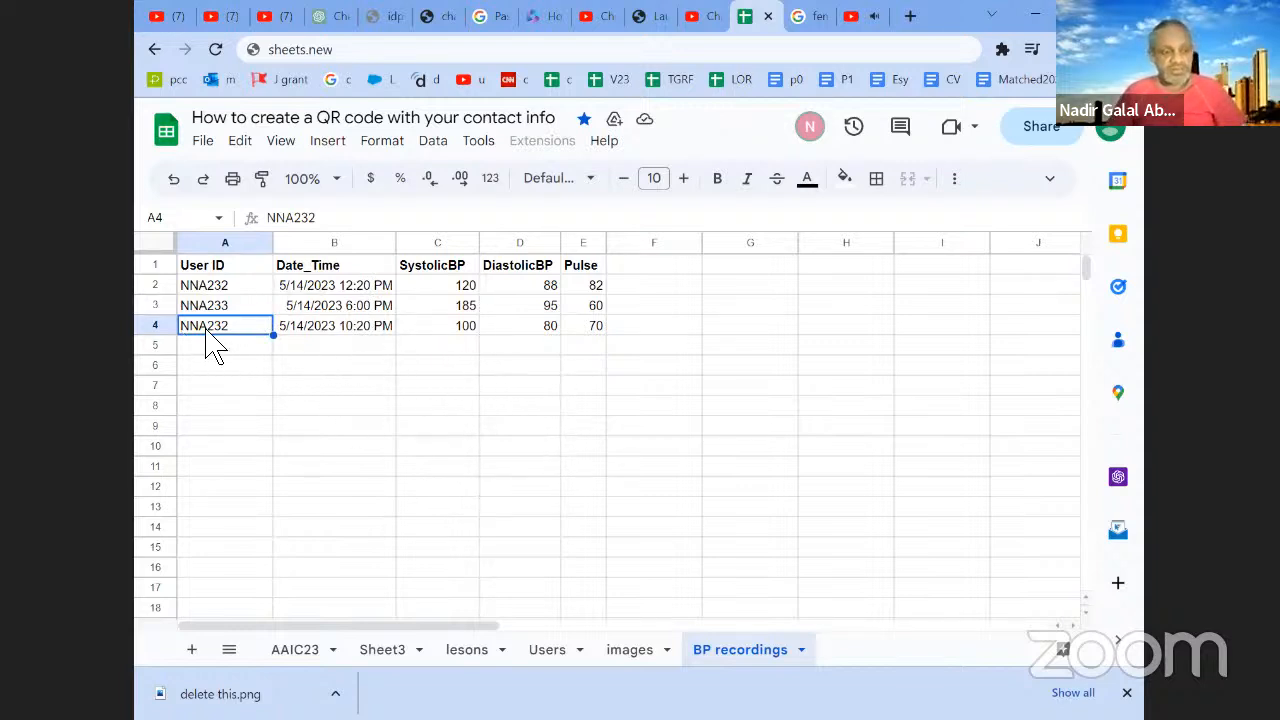
click(237, 288)
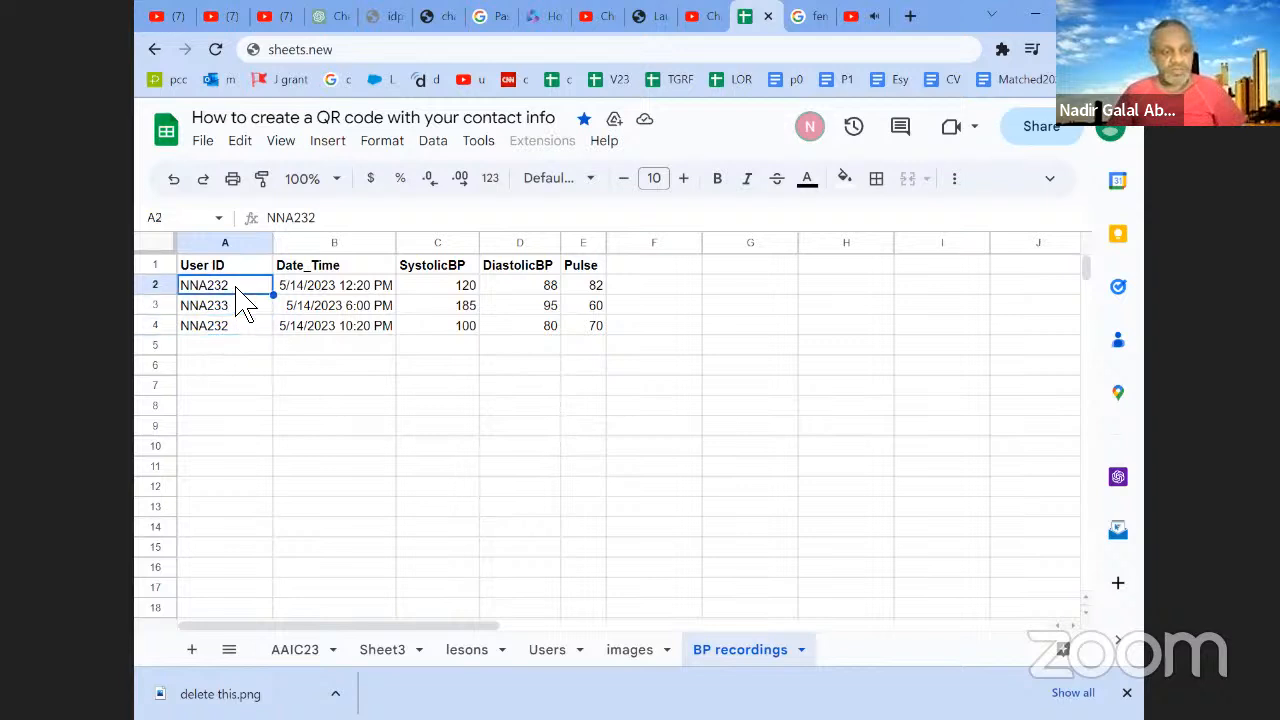
click(160, 288)
click(160, 326)
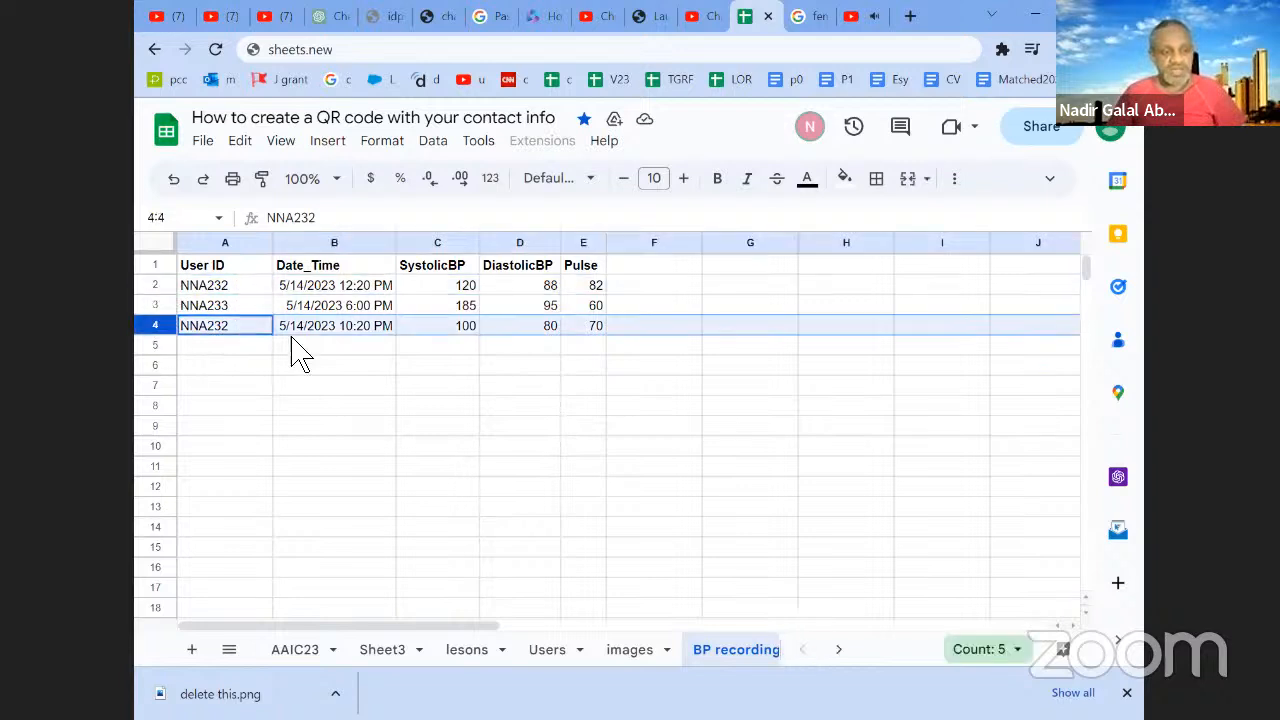
click(236, 290)
click(232, 328)
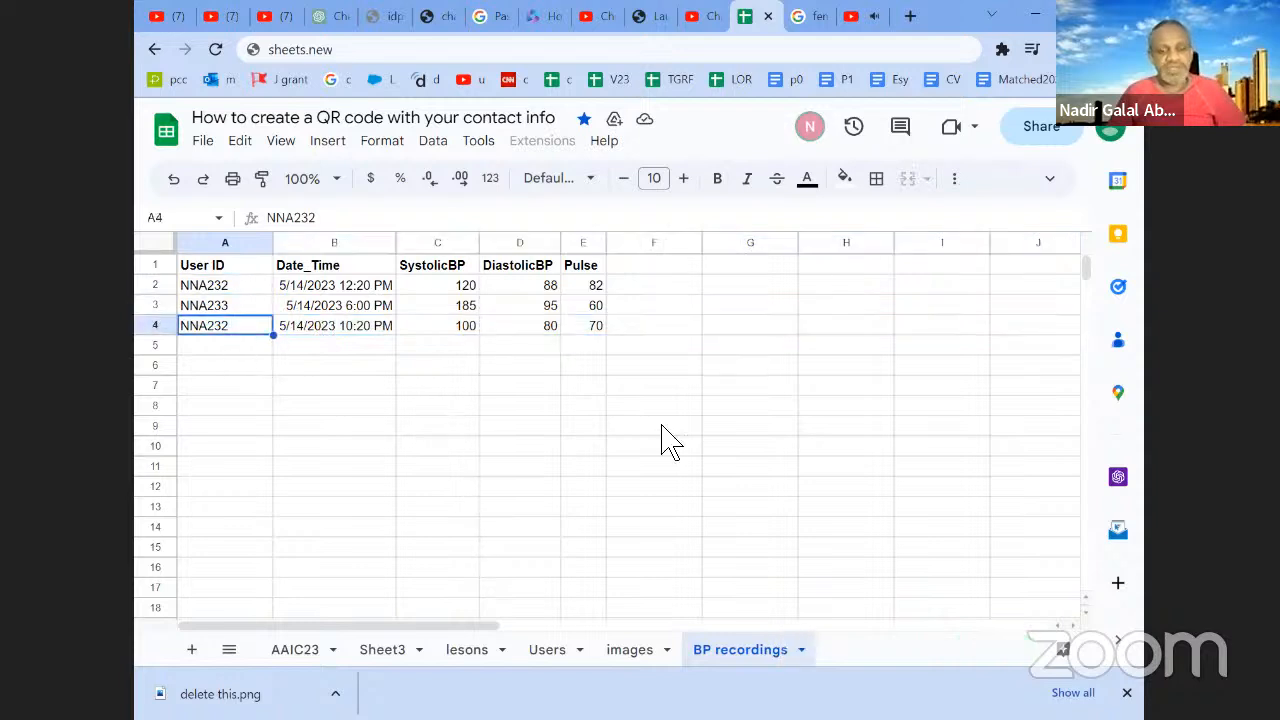
Step: Add the column heading "Last time of check BP" in cell E1 of the images sheet
click(627, 652)
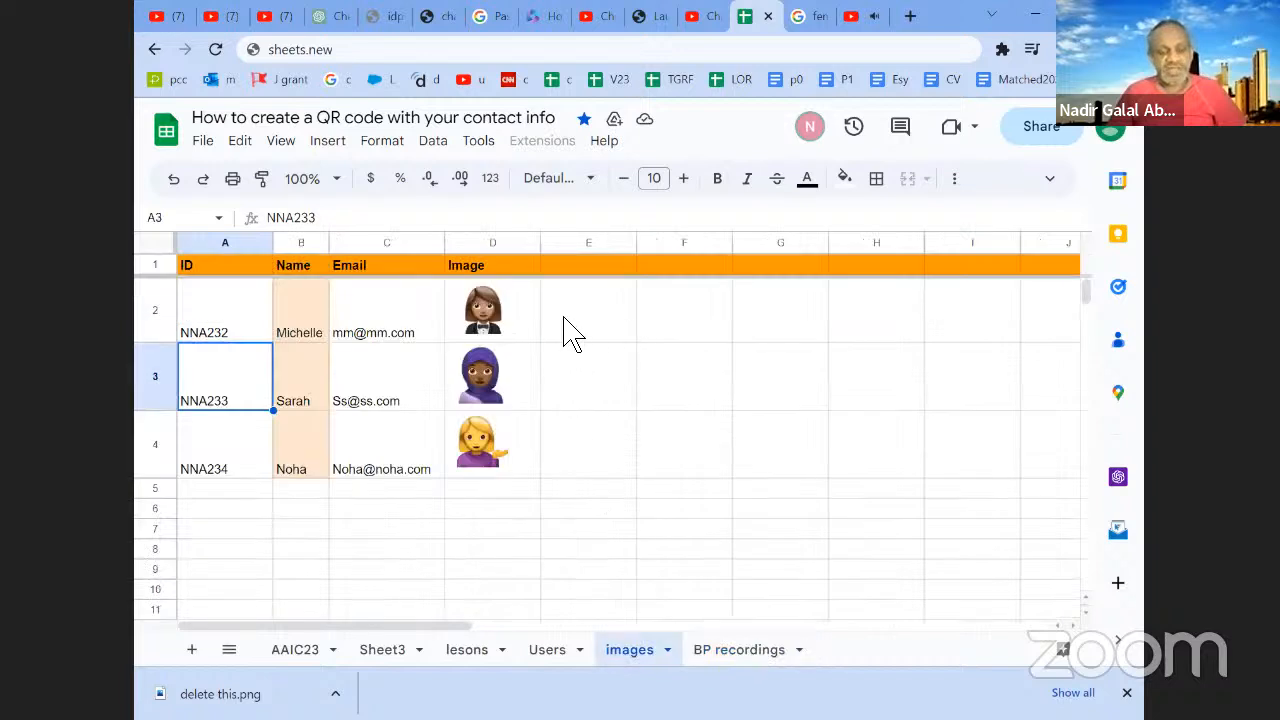
click(578, 330)
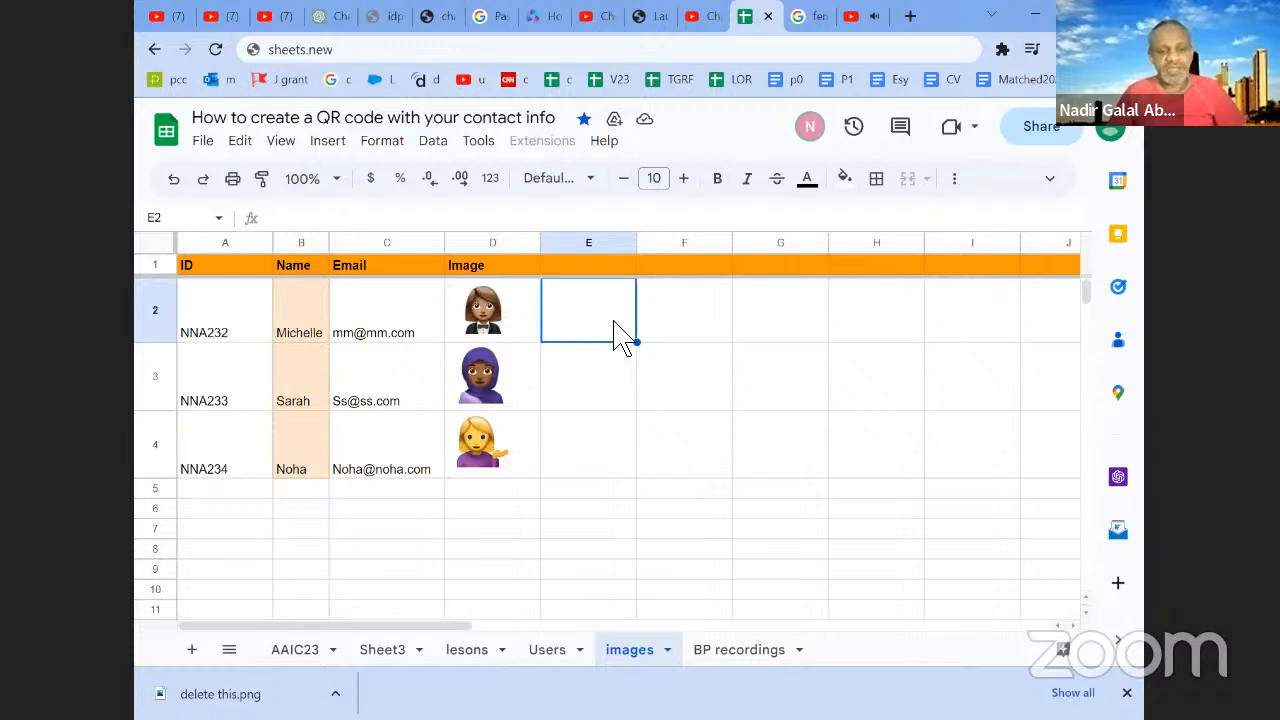
click(588, 274)
text(Last time of check BP)
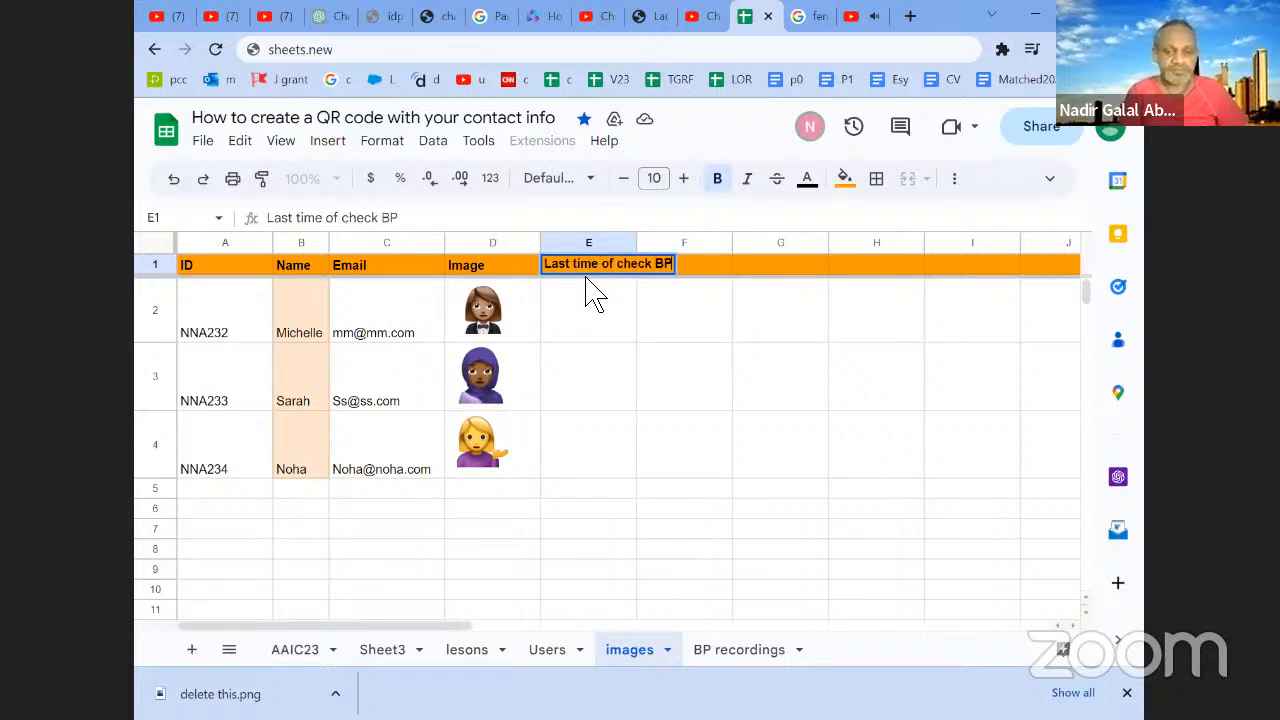
key(Return)
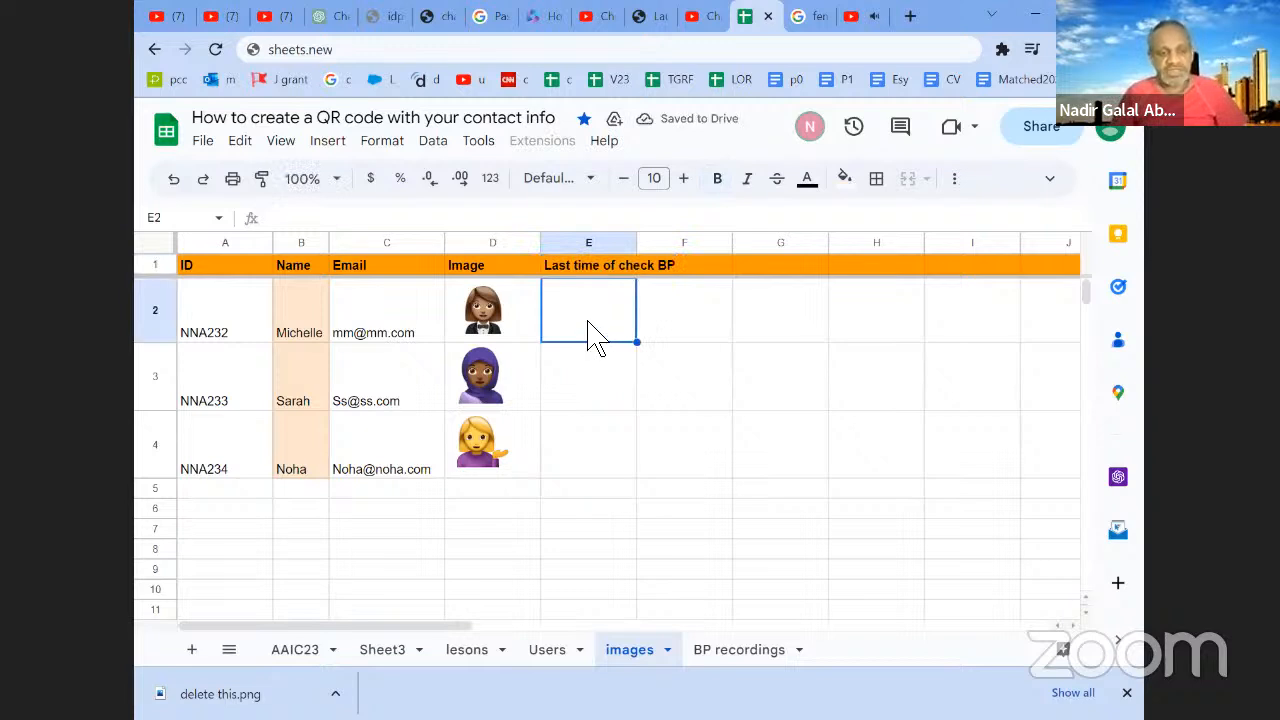
Step: Match the first user's ID on the images sheet with that user's records on the BP recordings sheet
click(255, 332)
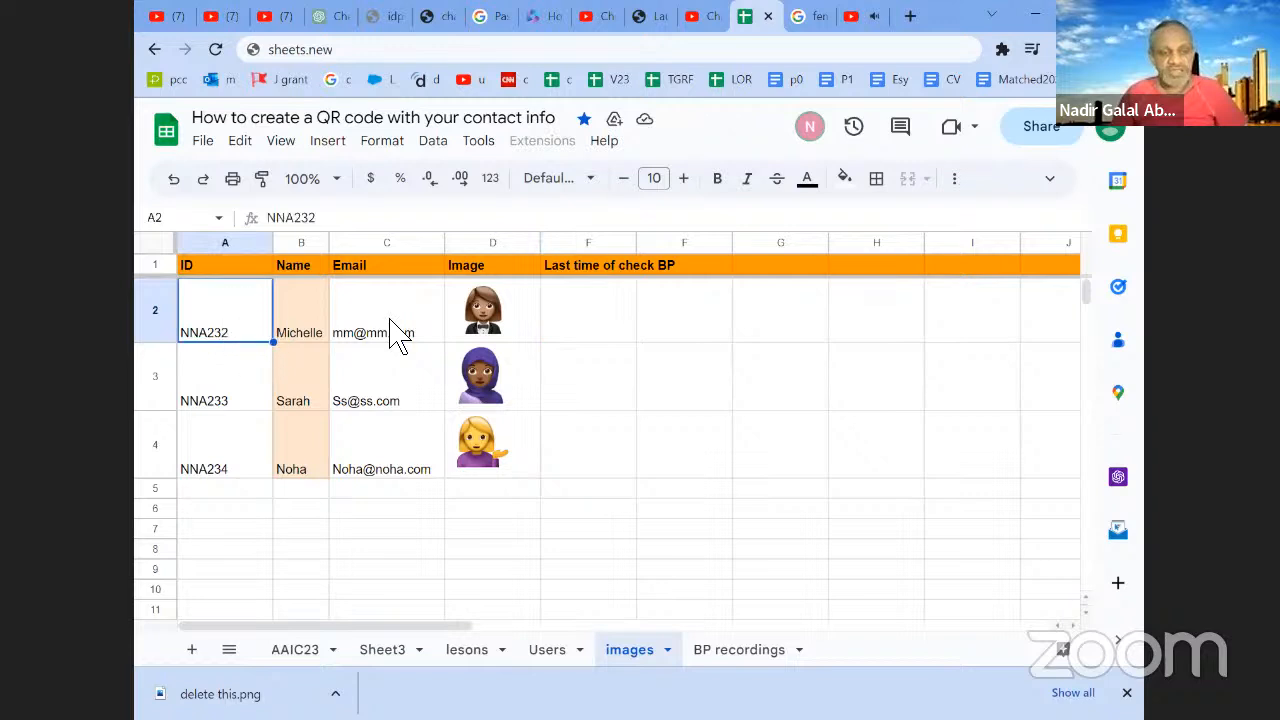
click(720, 652)
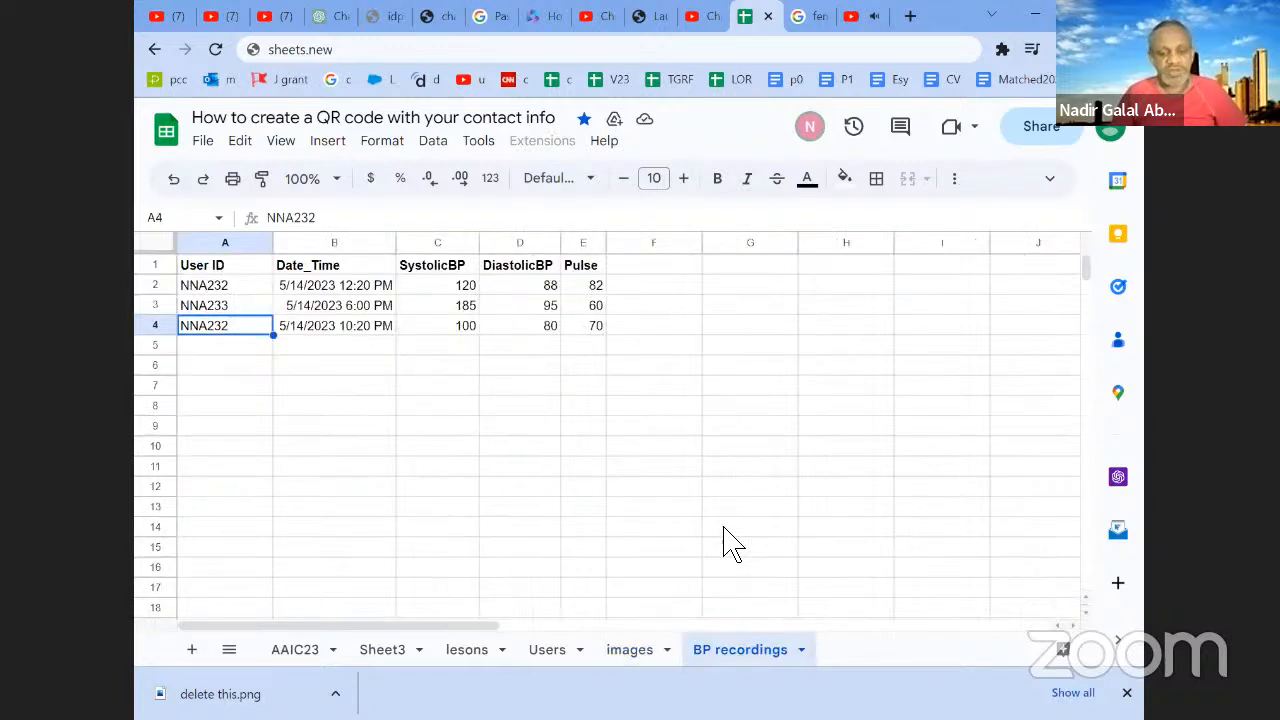
click(248, 289)
click(640, 652)
click(585, 320)
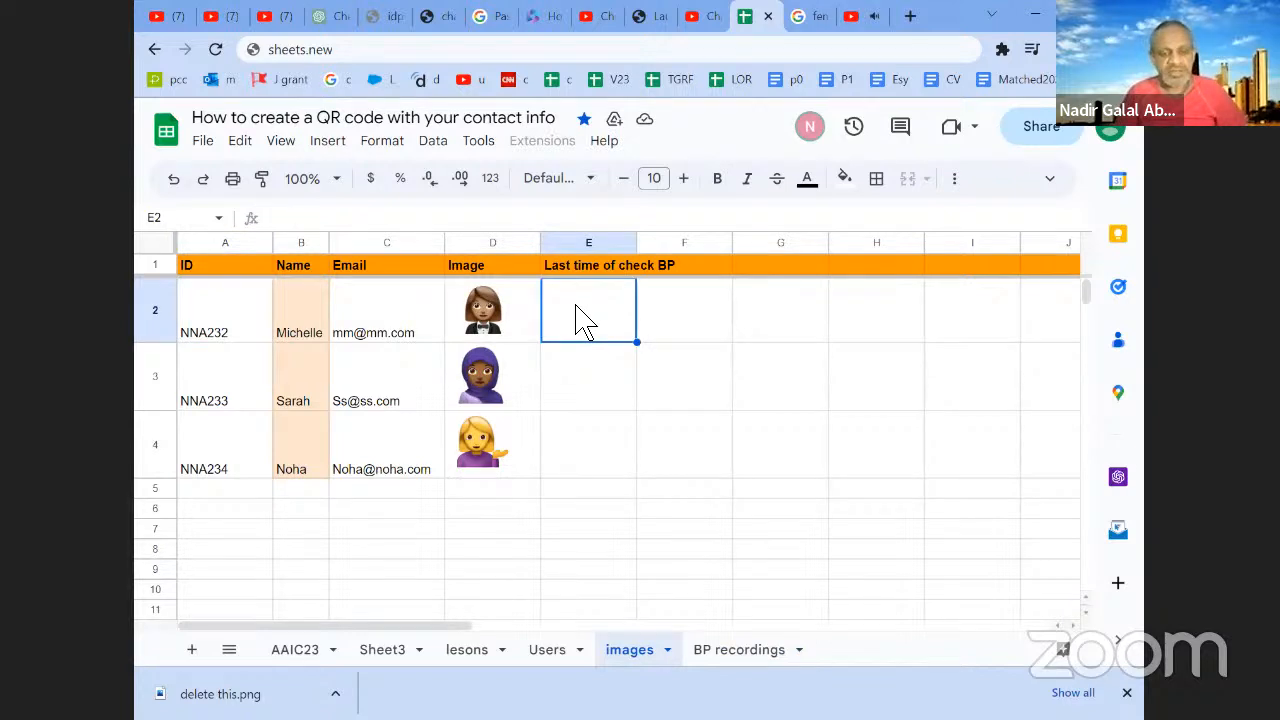
click(267, 322)
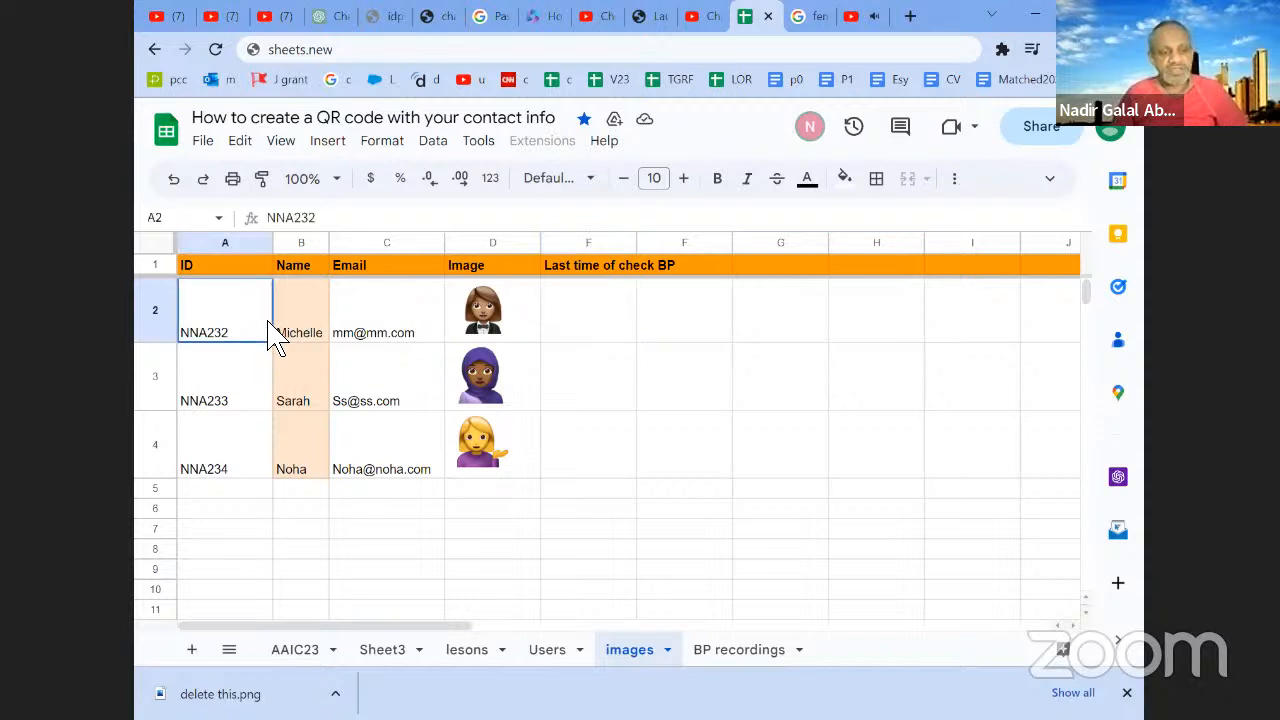
click(730, 650)
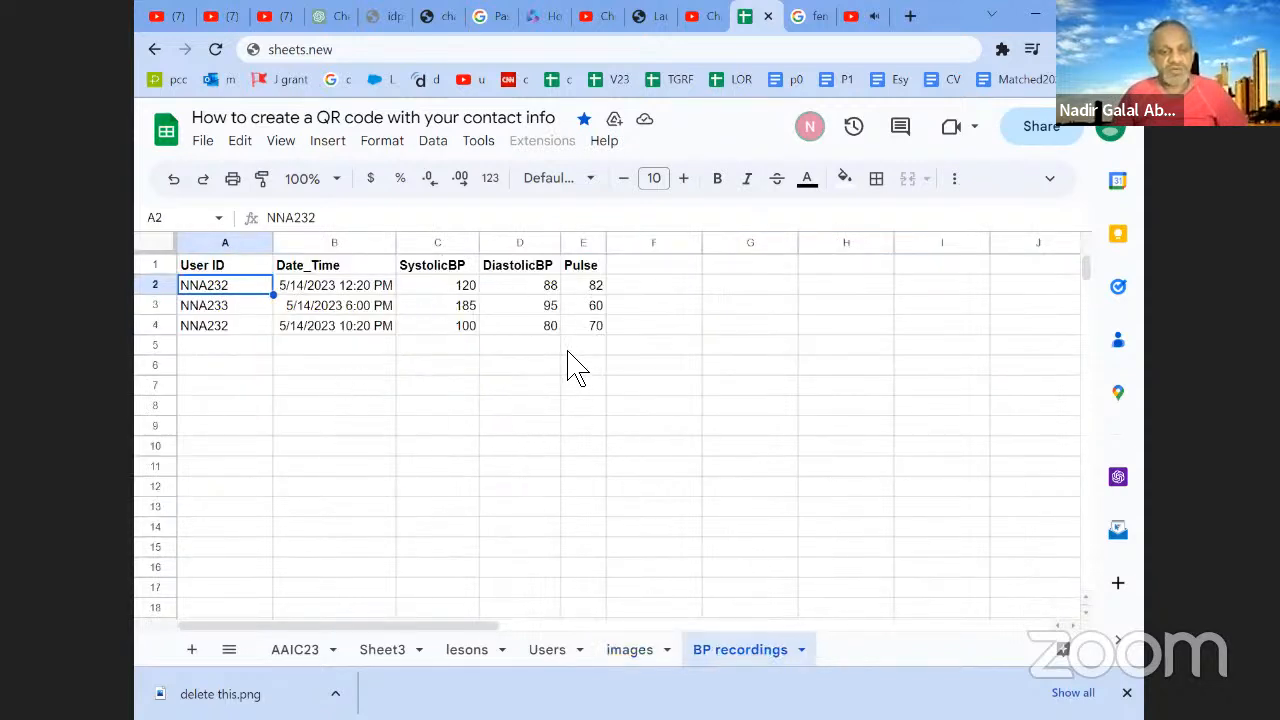
click(258, 330)
click(266, 290)
Step: Copy the first user's latest Date_Time from BP recordings cell B4 into images cell E2 and widen column E to fit it
click(390, 329)
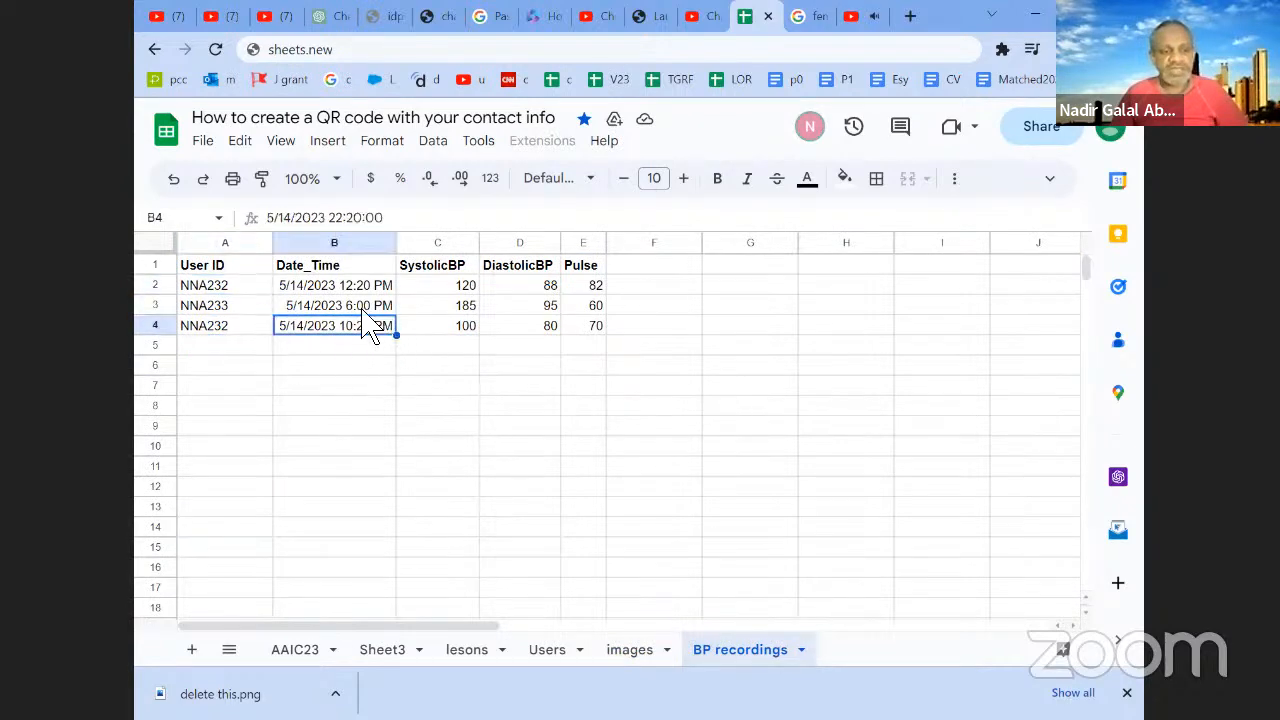
click(313, 285)
click(367, 330)
click(631, 650)
click(590, 328)
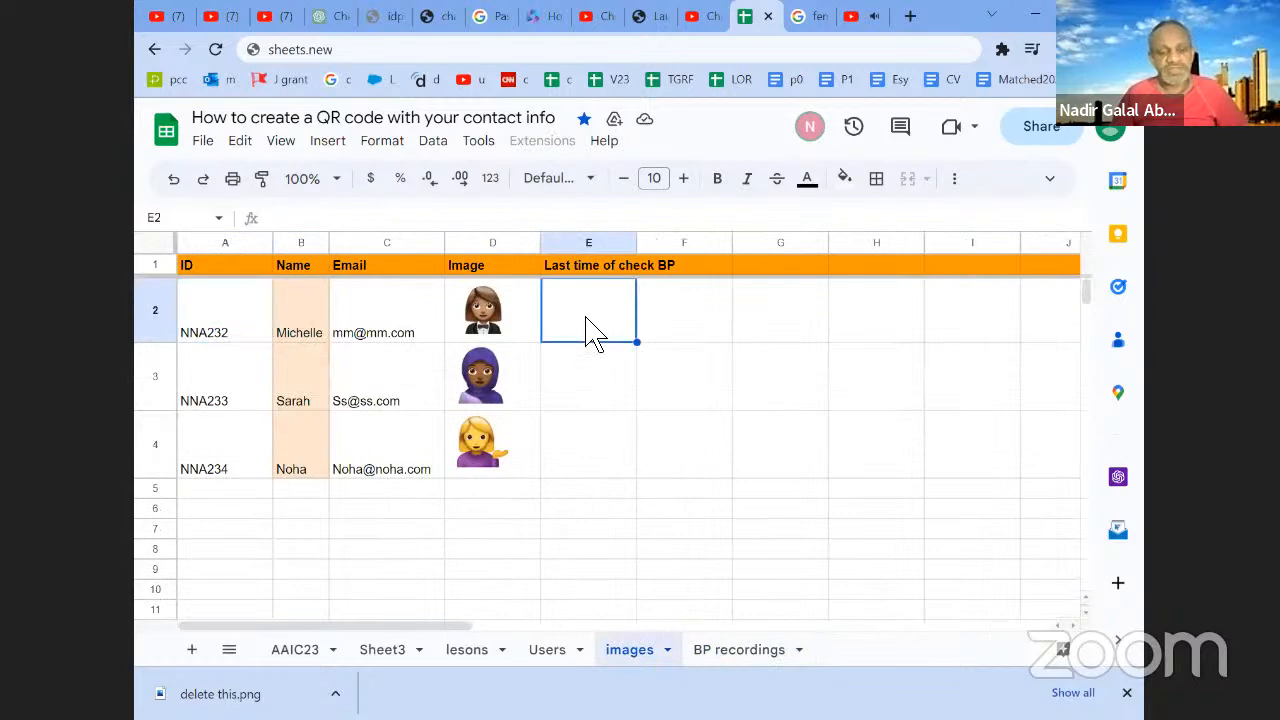
key(ctrl+alt+shift+semicolon)
click(595, 365)
drag(640, 245, 661, 245)
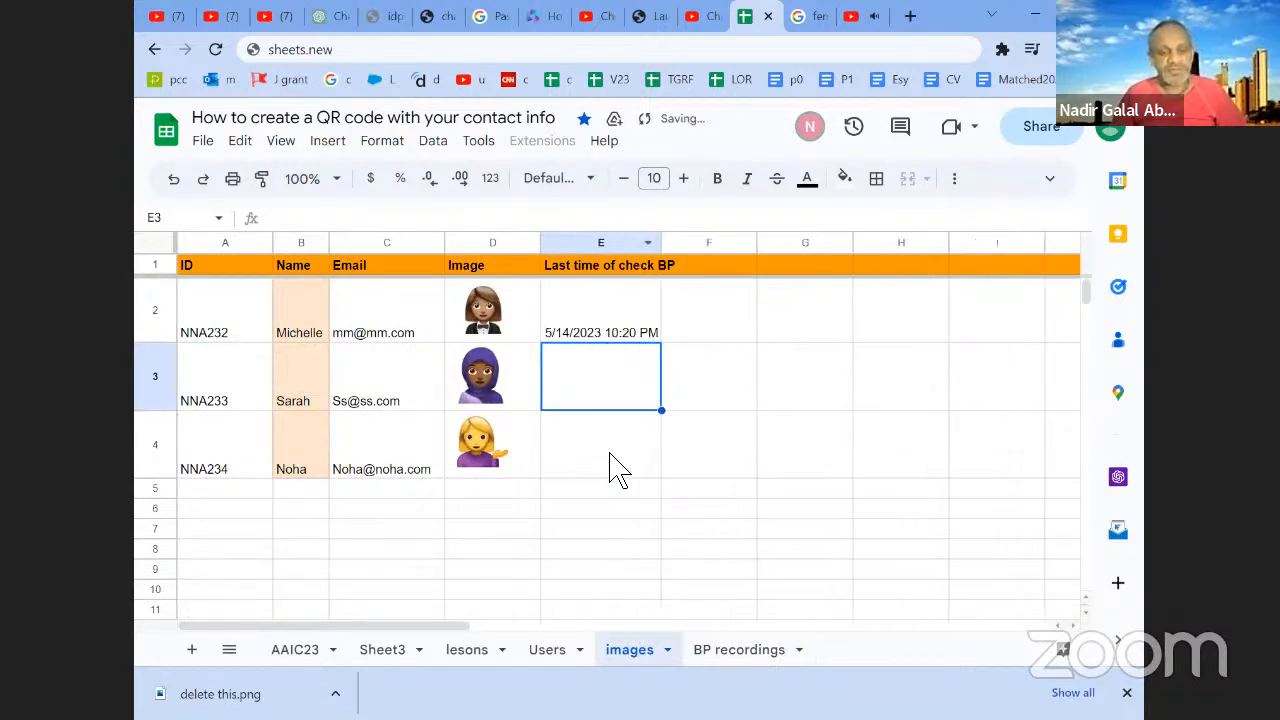
Step: Copy the second user's Date_Time, 5/14/2023 6:00 PM, from BP recordings cell B3 into cell E3 of the images sheet
click(738, 656)
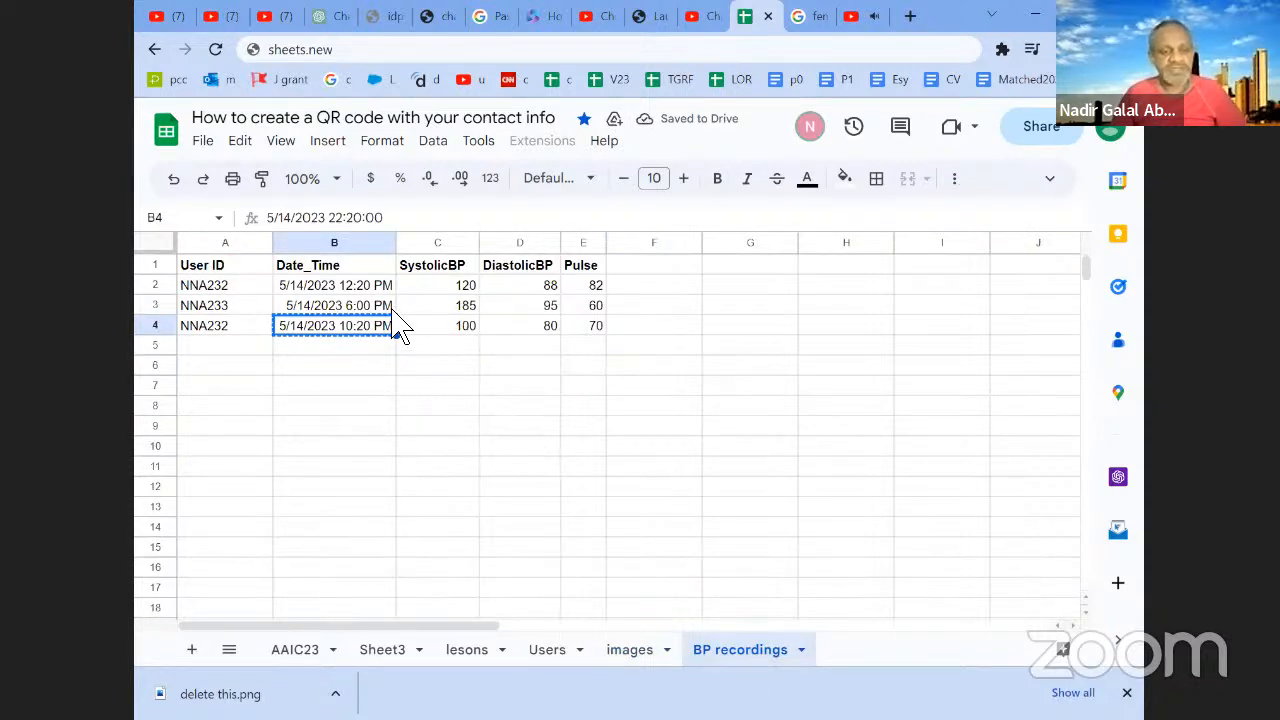
key(Up)
click(646, 662)
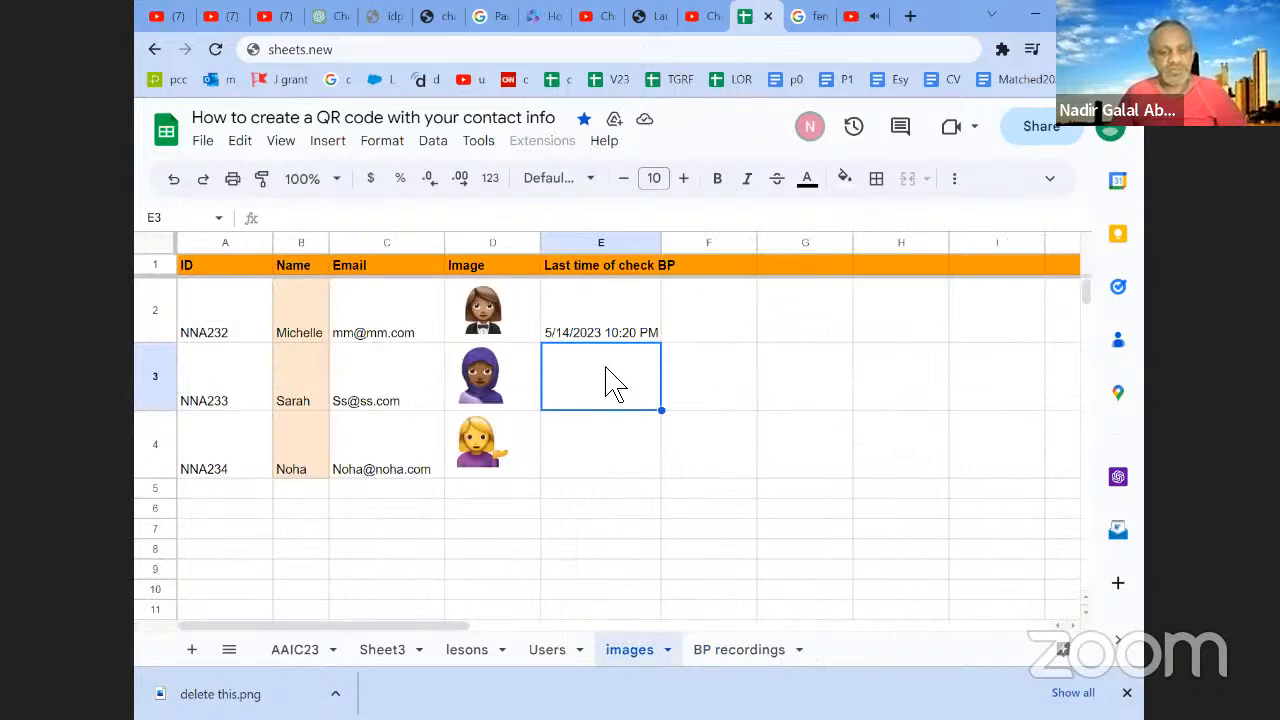
text(5/14/2023 6:00 PM)
click(701, 395)
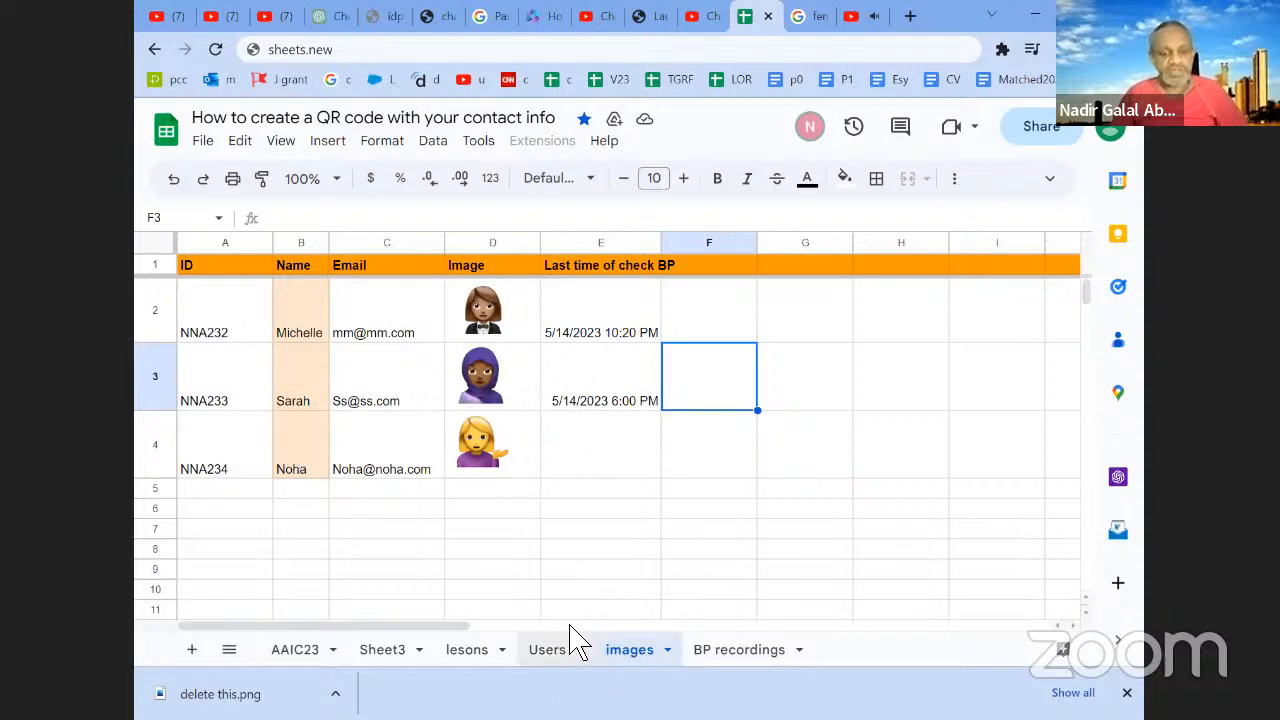
click(547, 650)
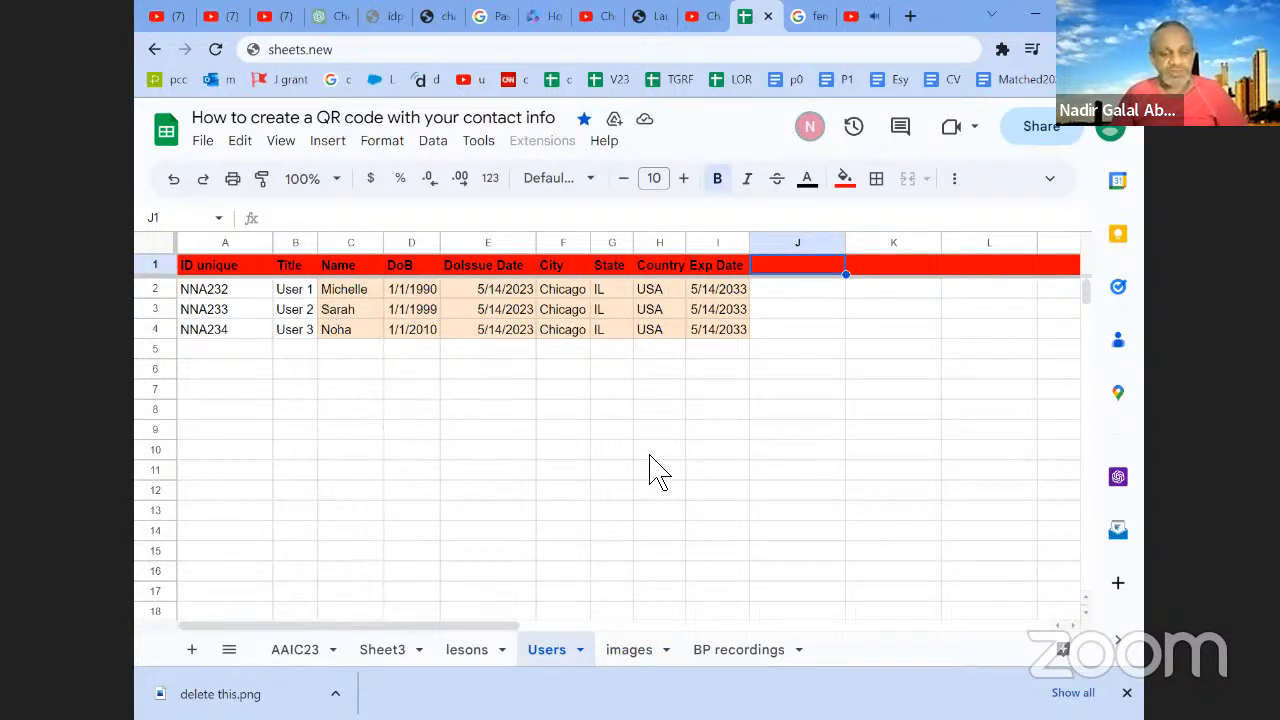
click(632, 650)
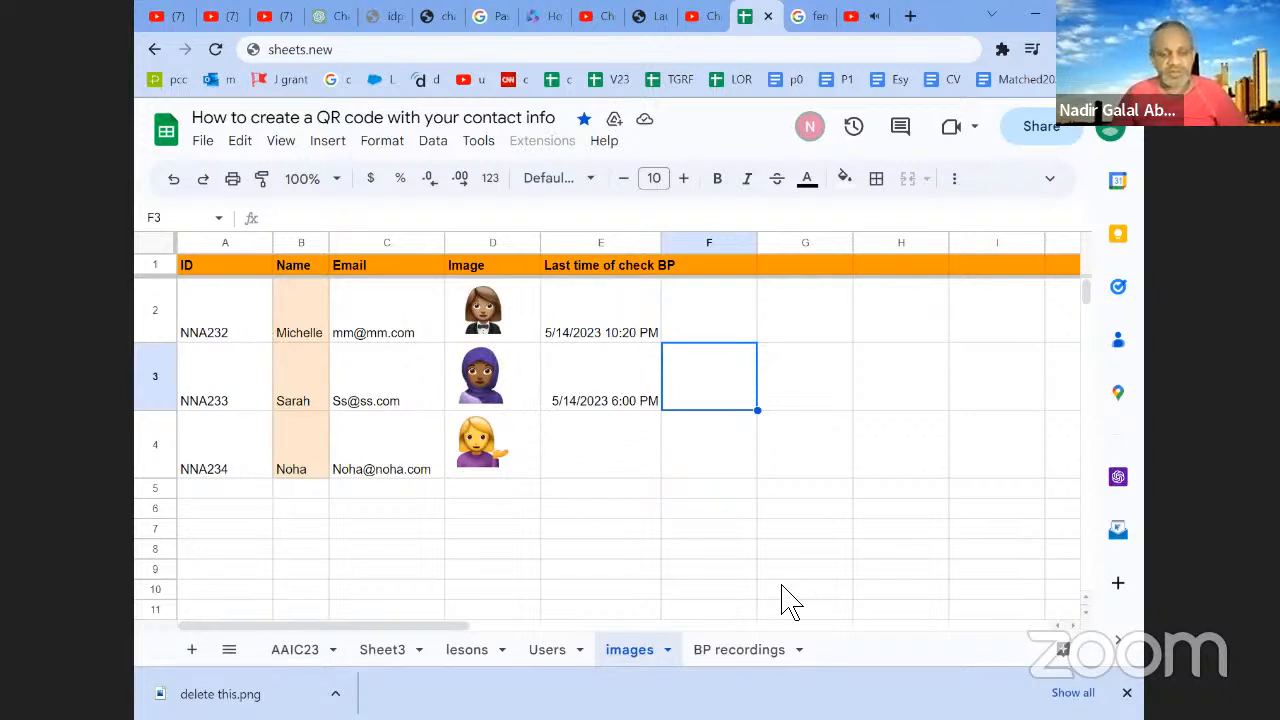
Step: Add the column heading "BS" in cell F1 of the BP recordings sheet
click(741, 650)
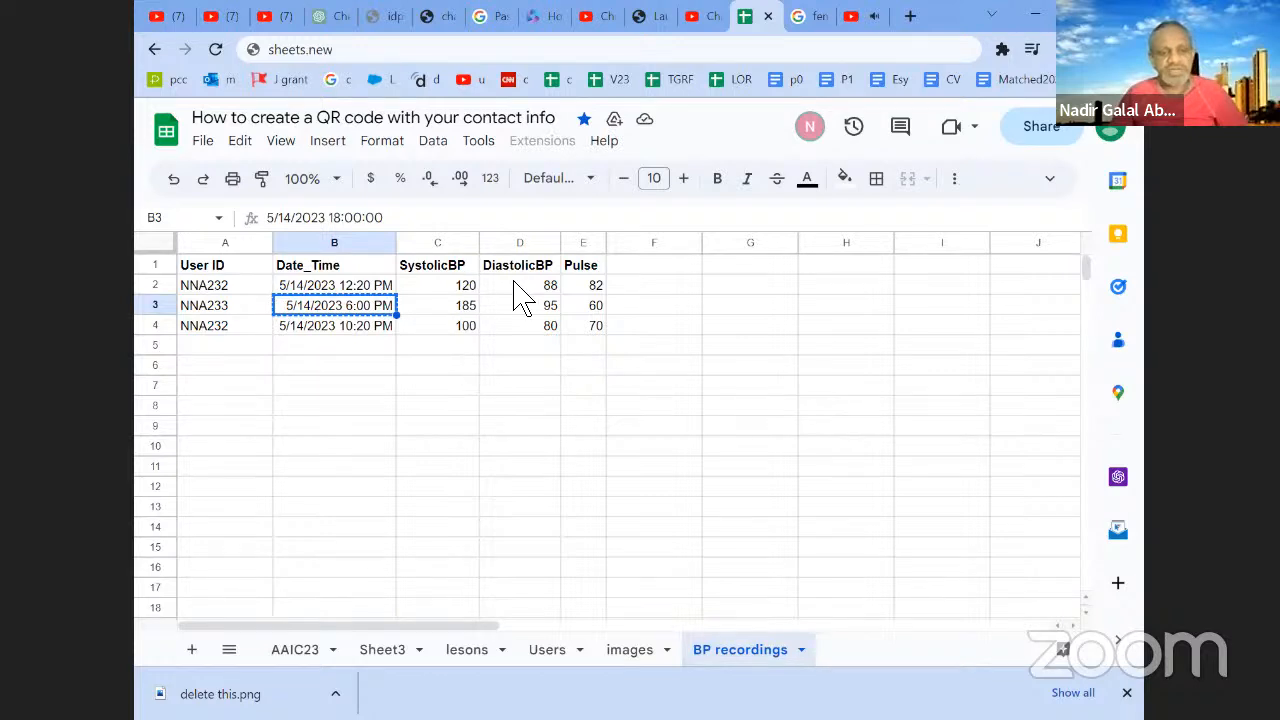
key(ctrl+c)
click(652, 270)
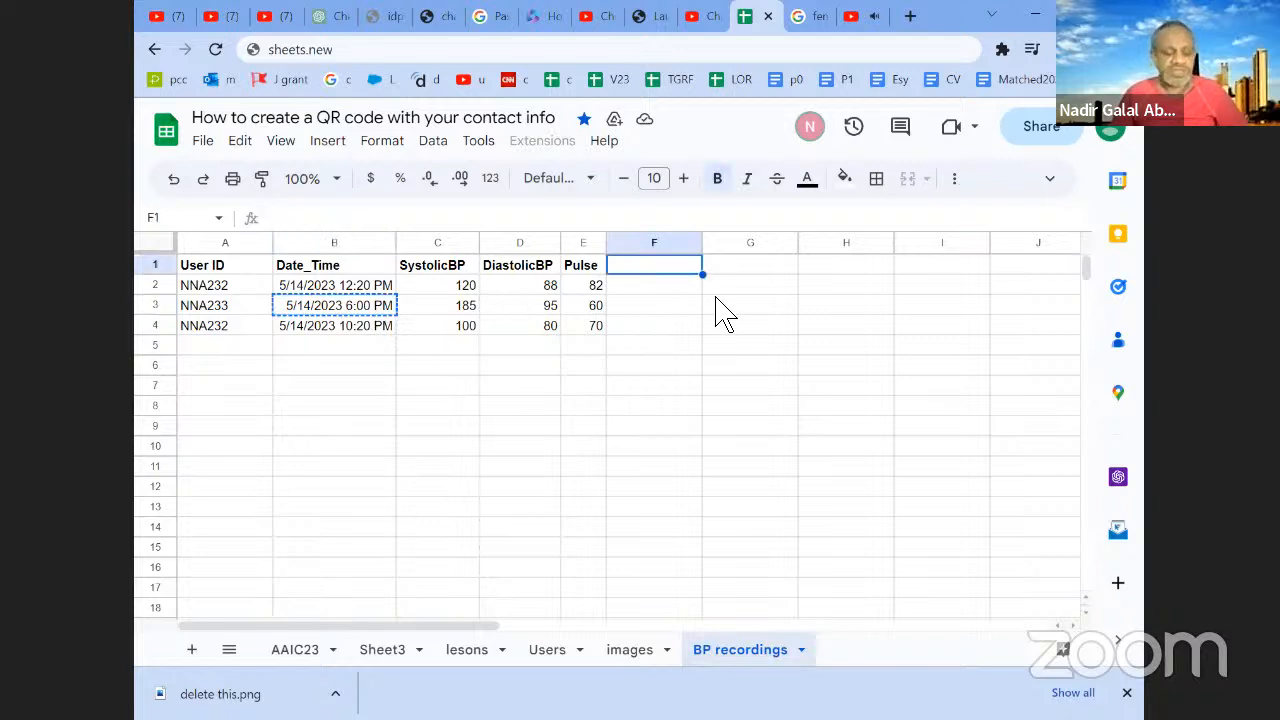
text(B)
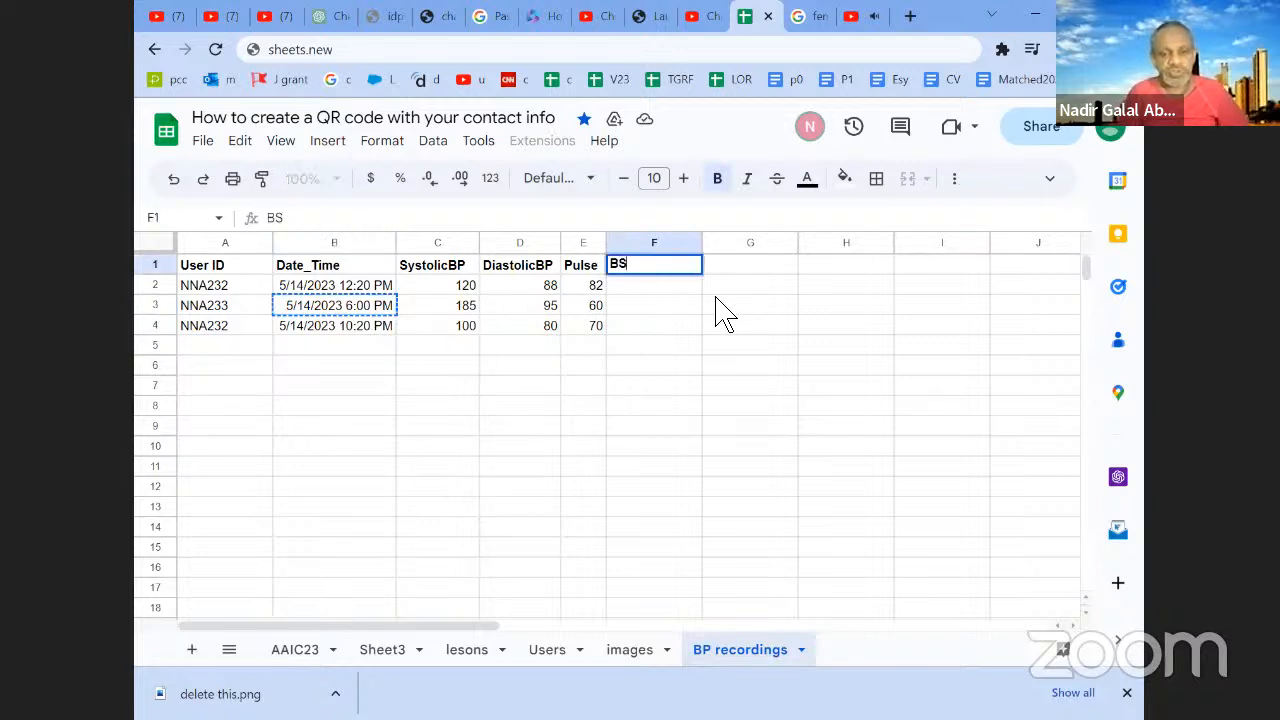
text(S)
key(Return)
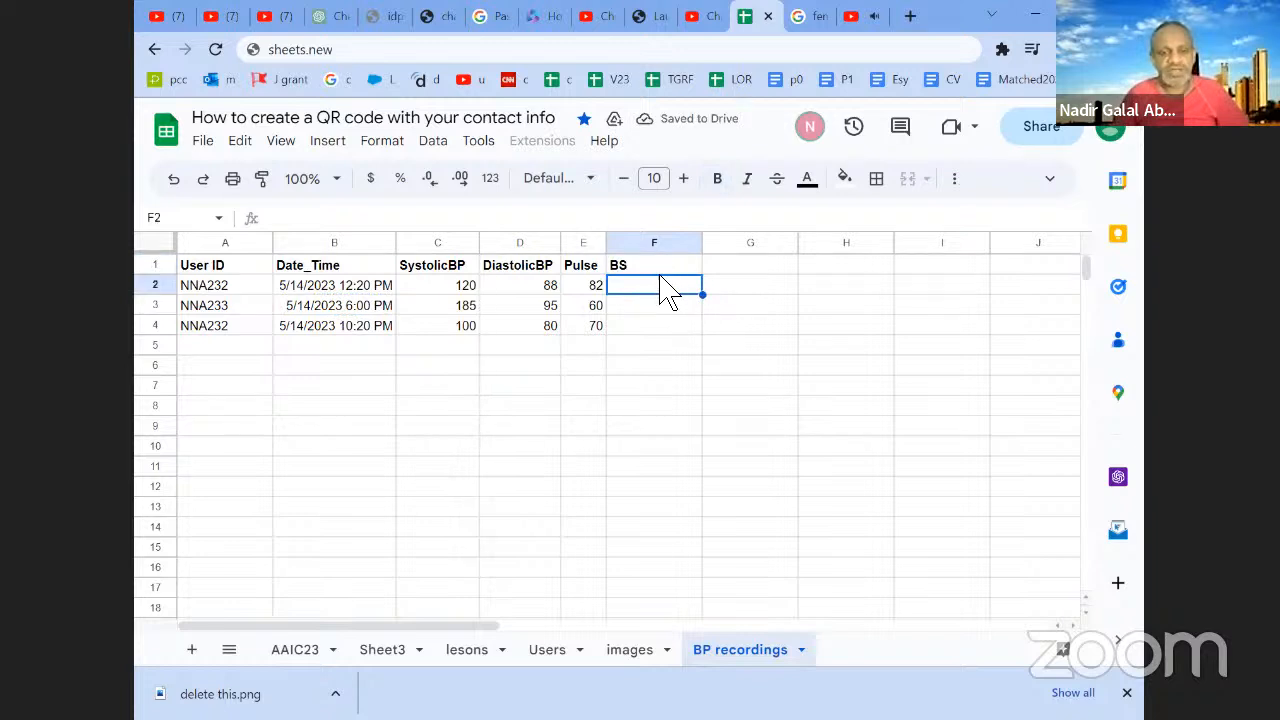
Step: Add the column heading "Comments" in cell G1 of the BP recordings sheet
click(376, 287)
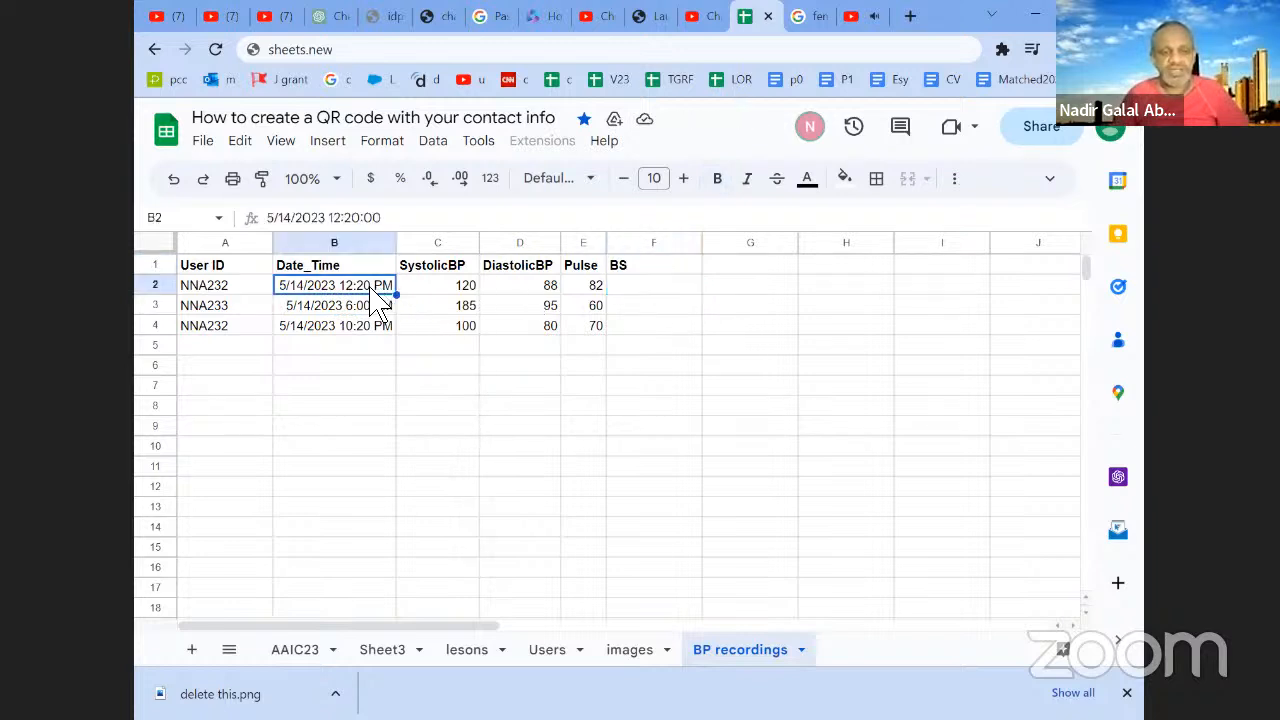
click(249, 287)
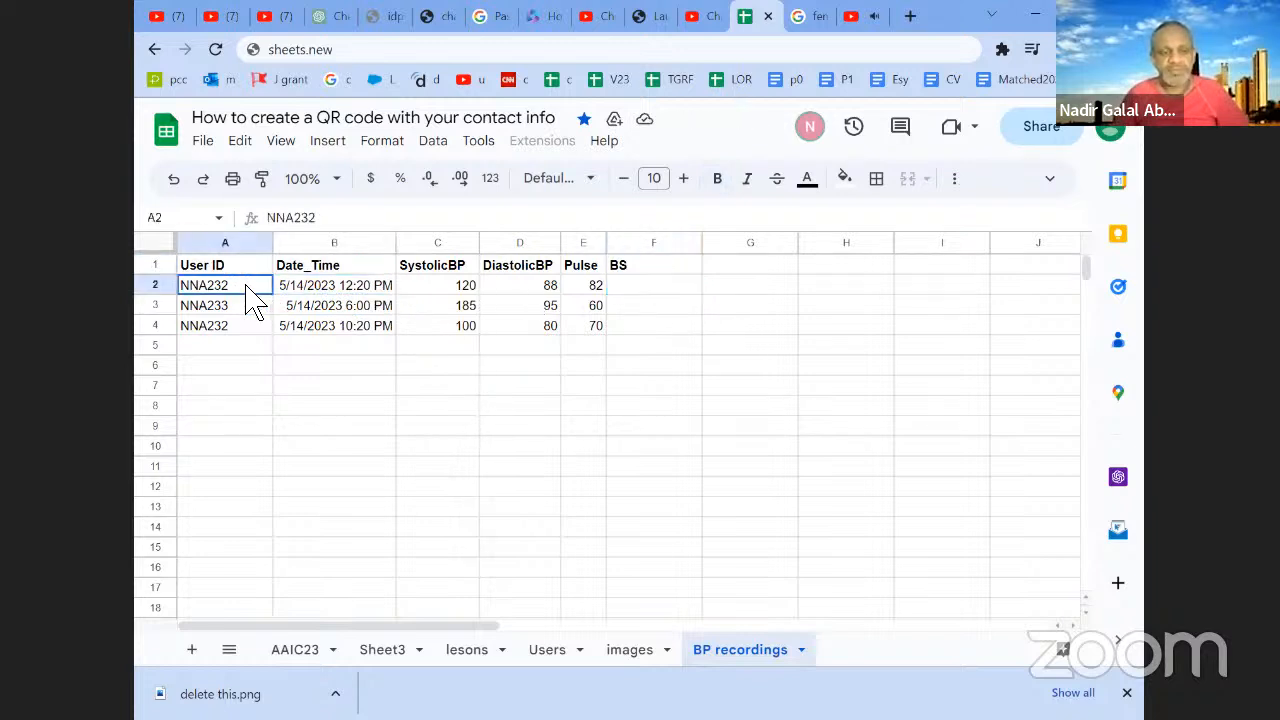
click(737, 271)
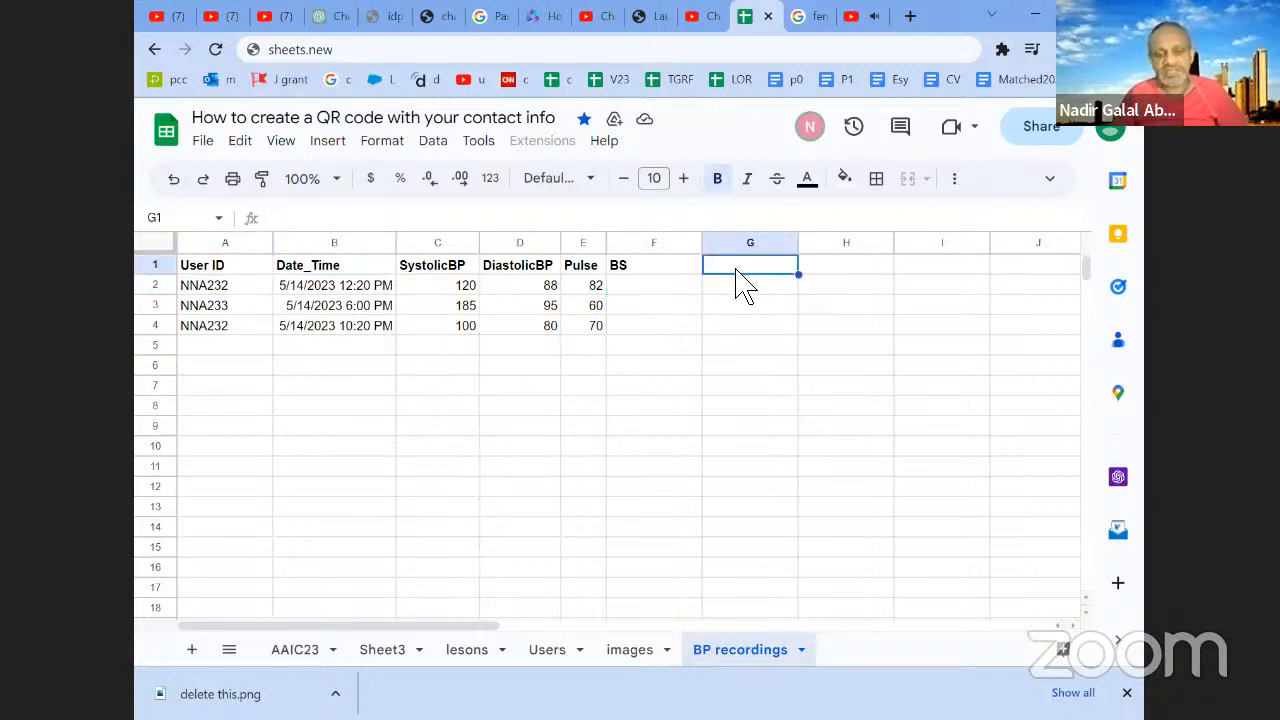
double_click(737, 271)
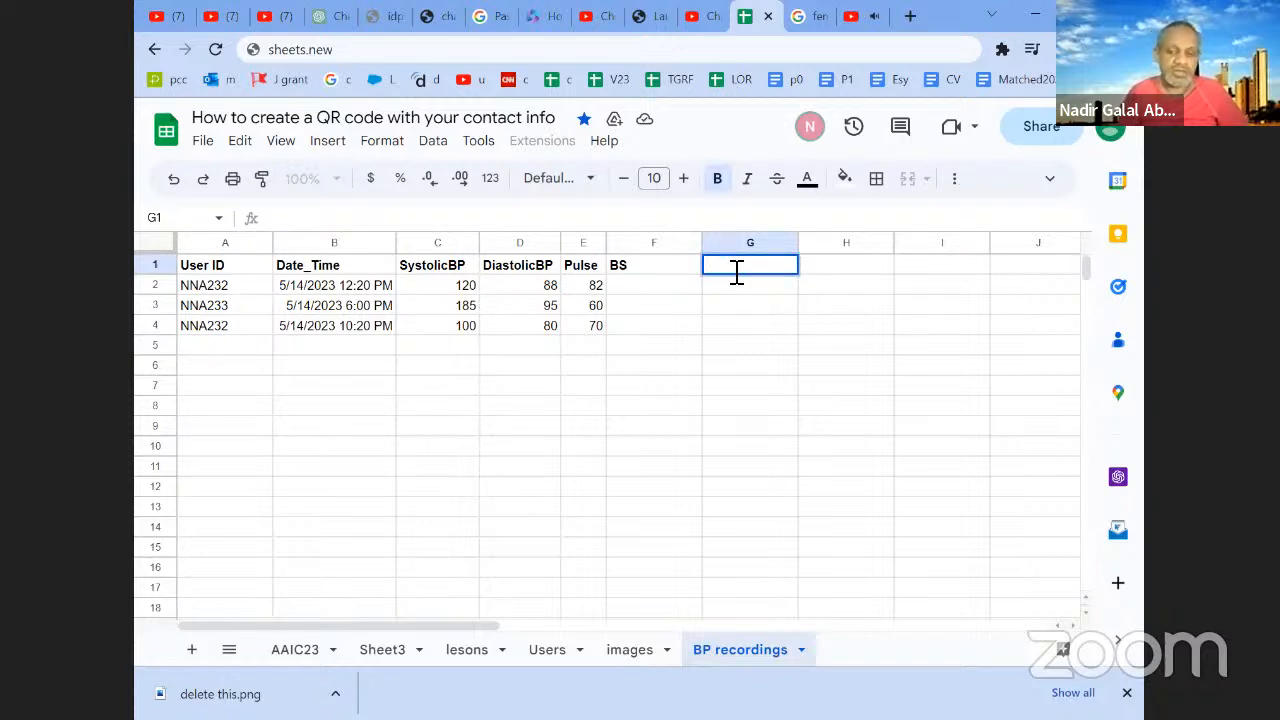
text(Comment)
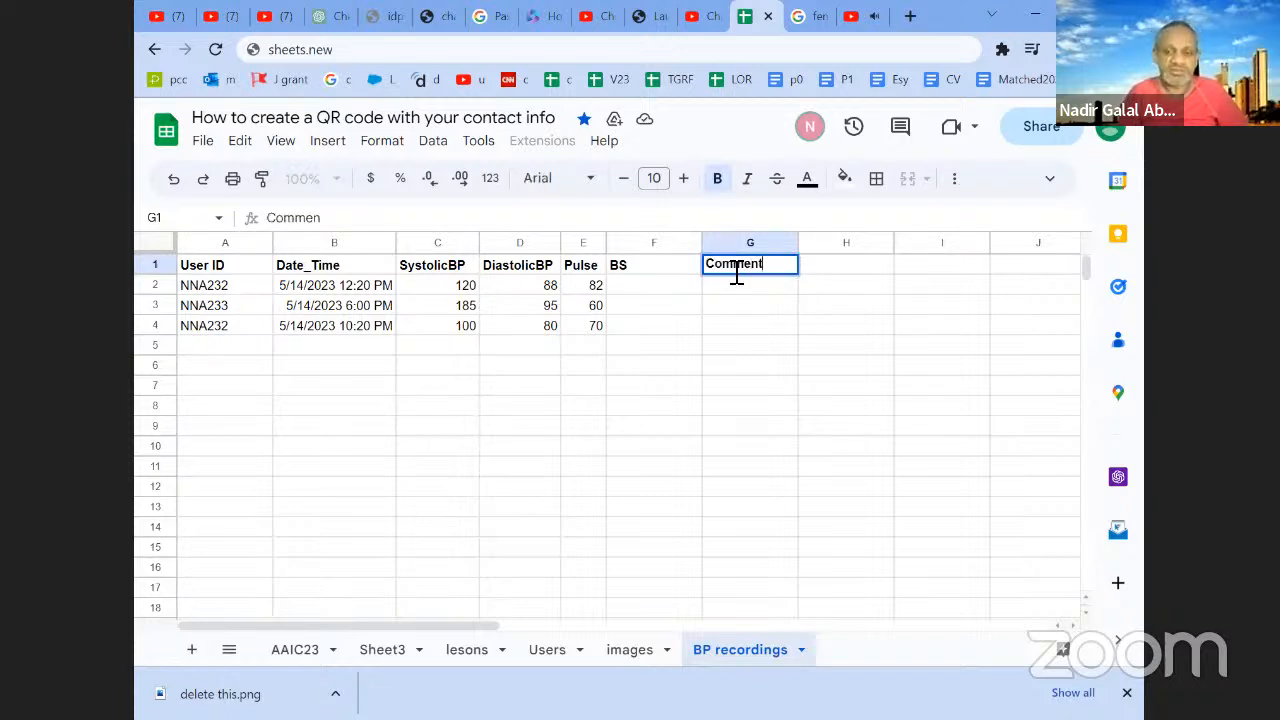
text(s)
key(Return)
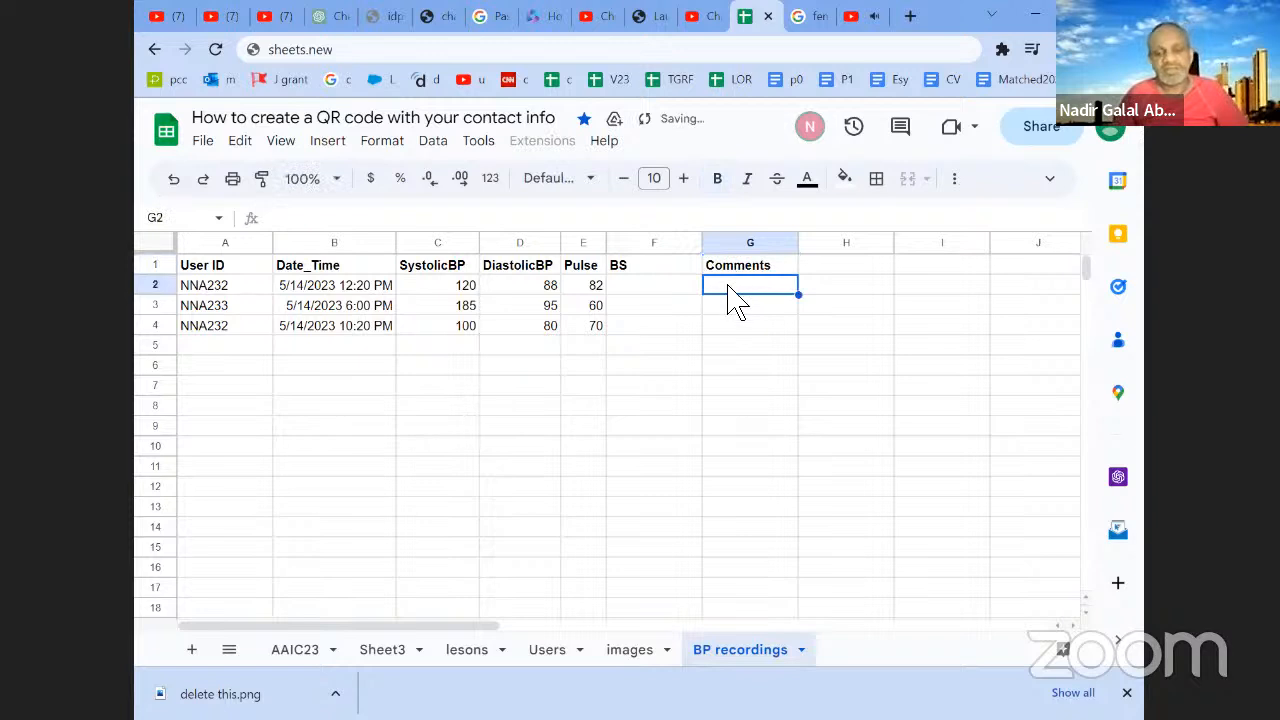
click(757, 308)
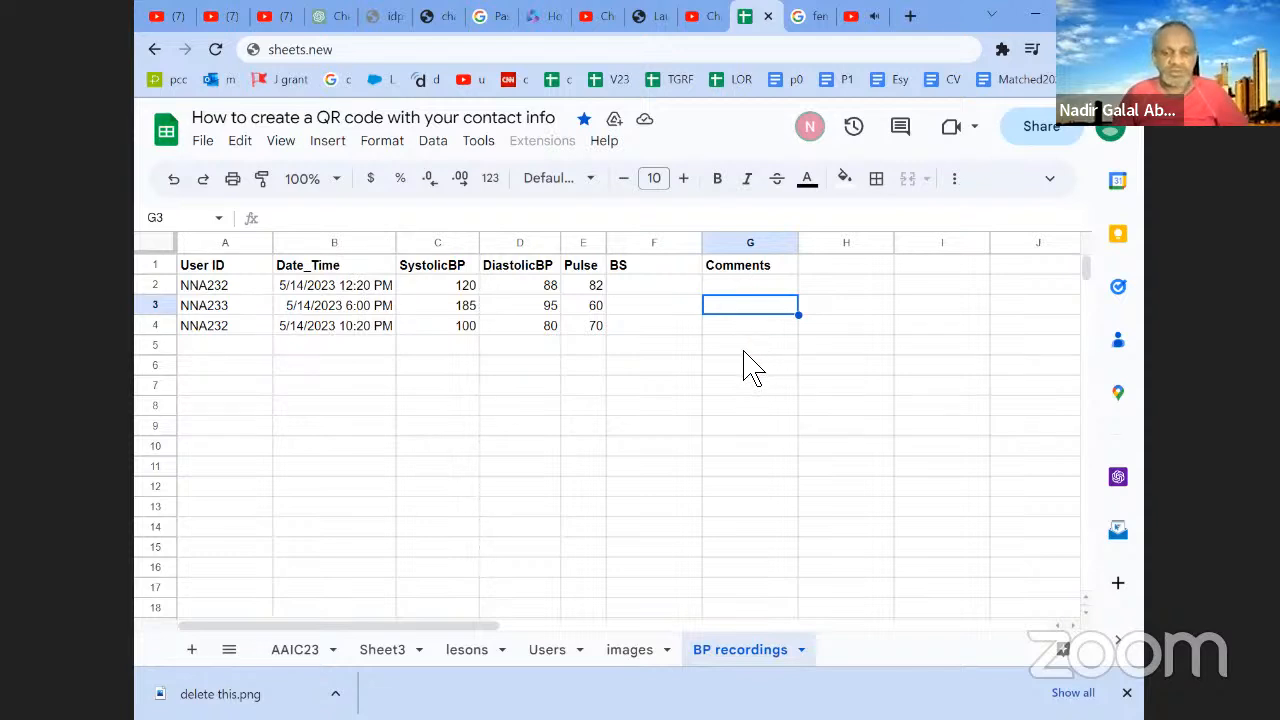
Step: Add the column heading "Last time comment made" in cell F1 of the images sheet
click(643, 662)
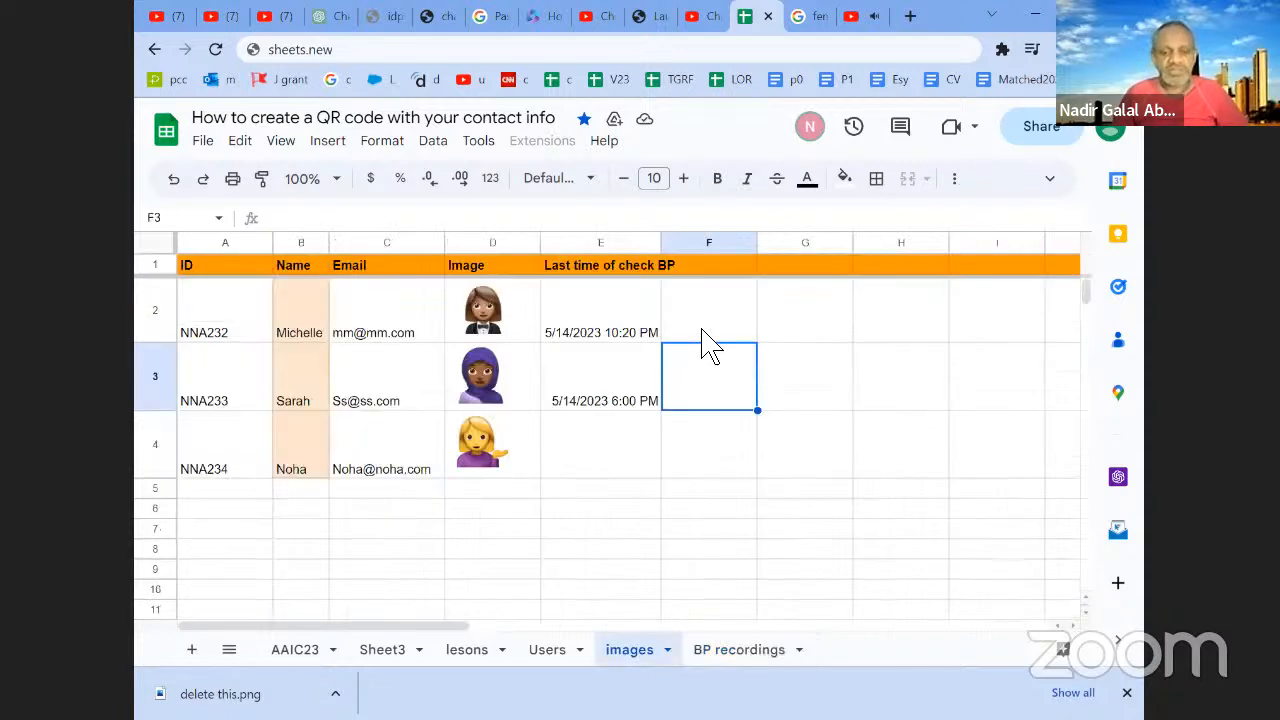
double_click(706, 268)
text(Last)
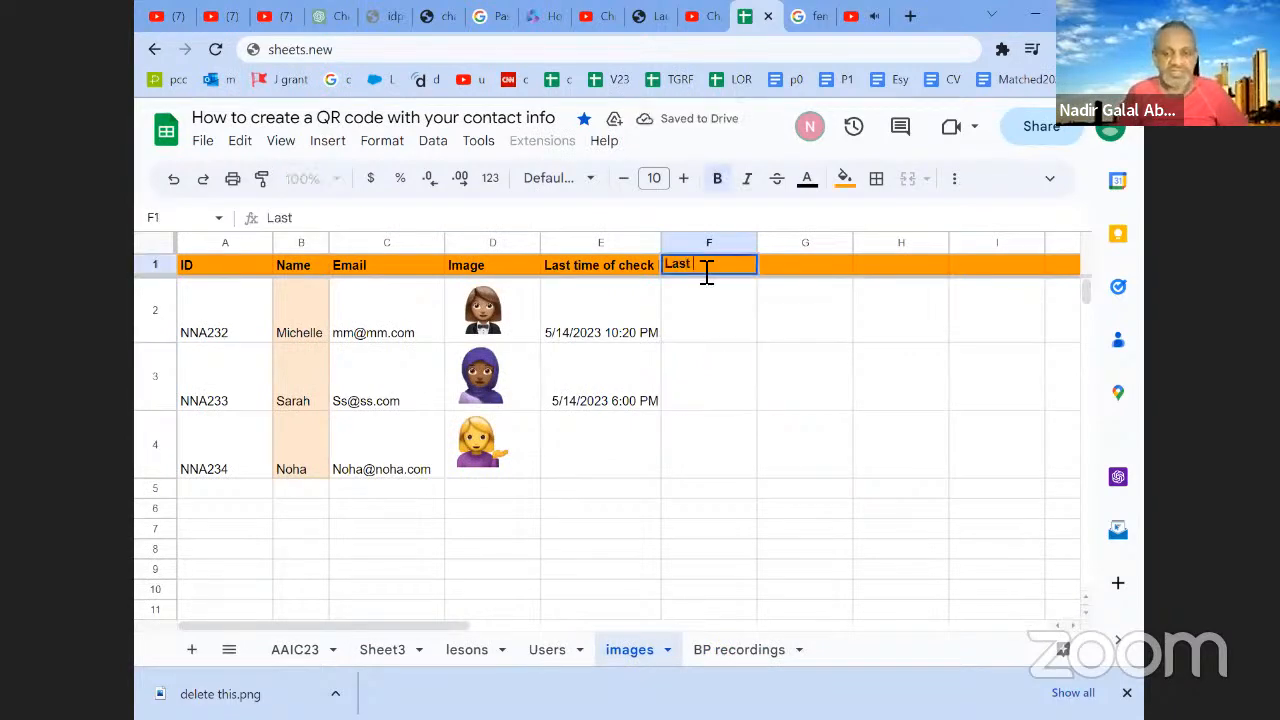
text(comment made)
key(Return)
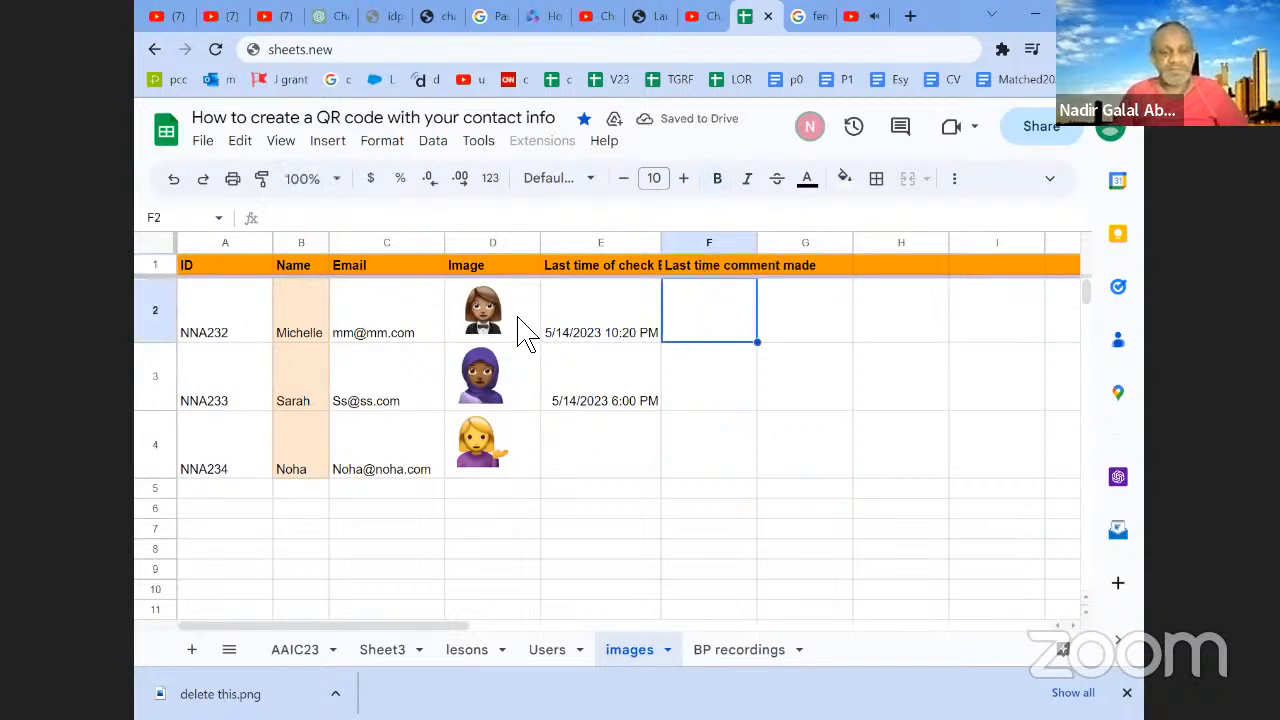
click(700, 390)
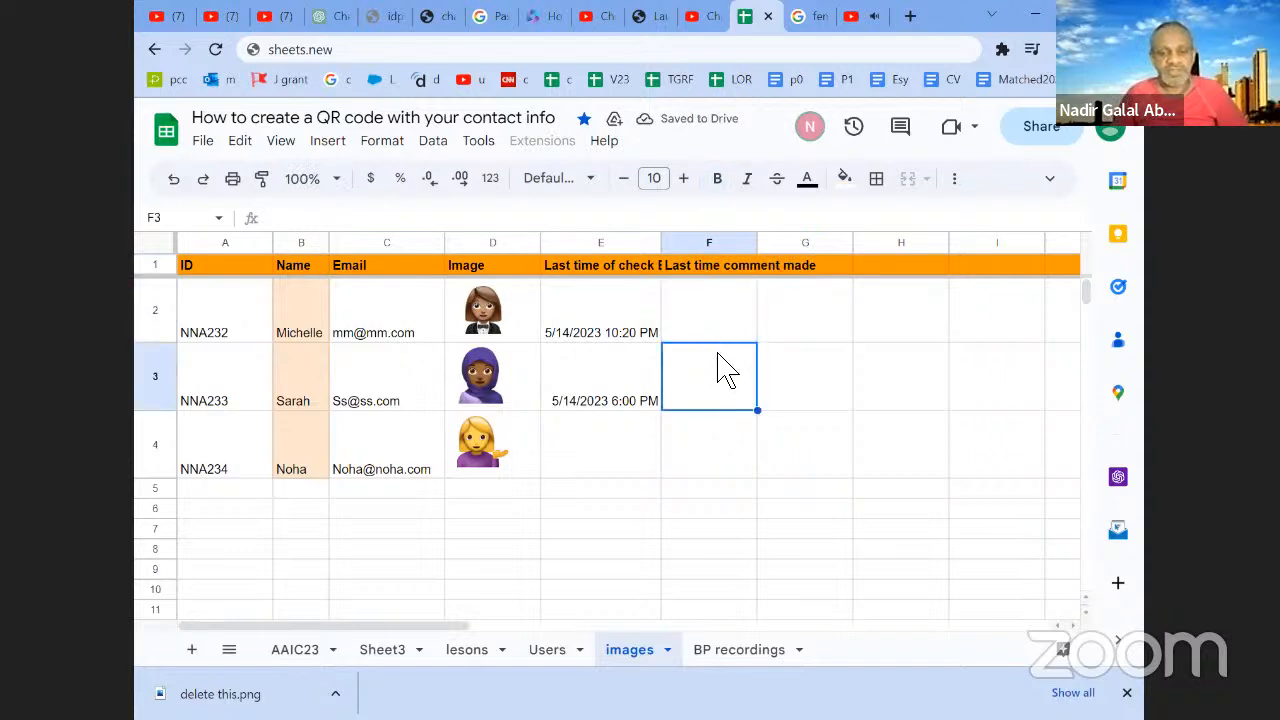
click(722, 445)
Step: Switch back to the BP recordings sheet
click(722, 652)
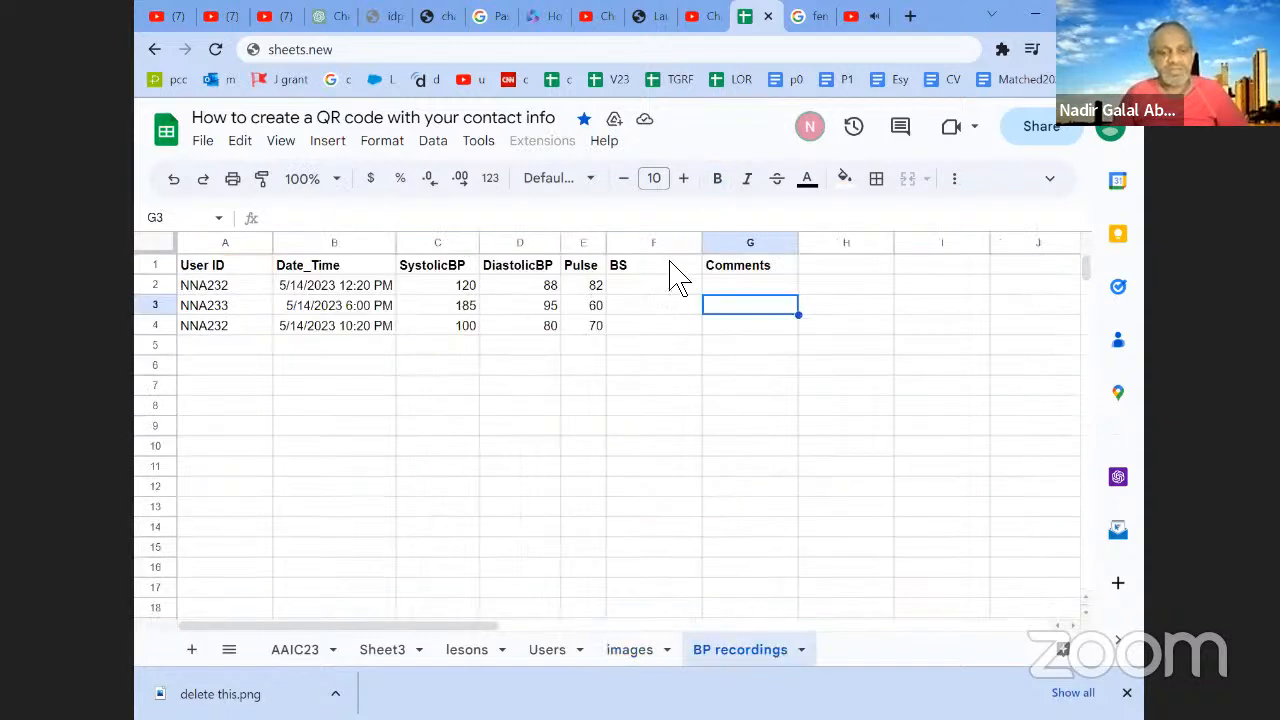